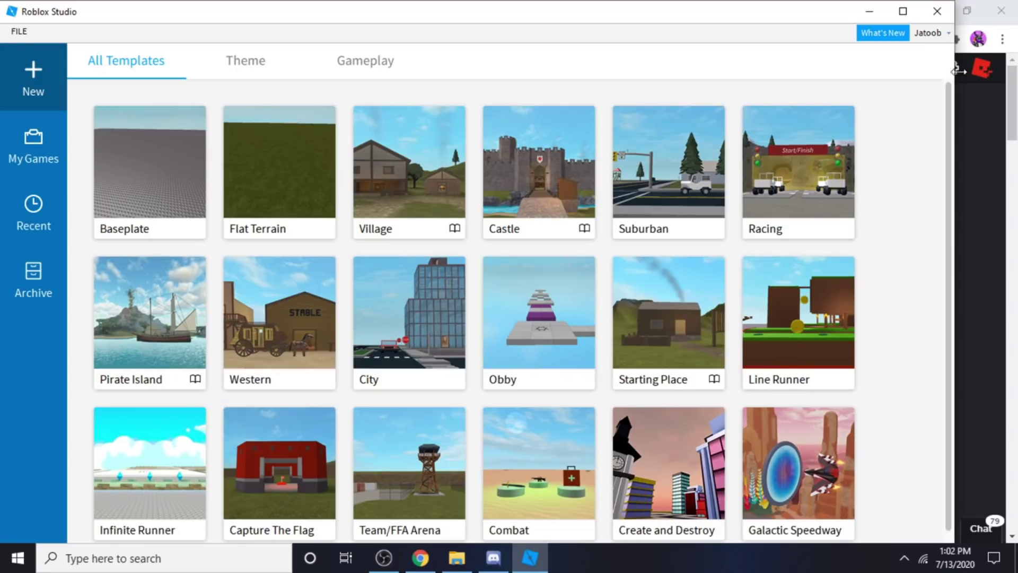
- Maximize the start window and create a new place from the Baseplate template
{"action": "left_click", "coordinate": [903, 11]}
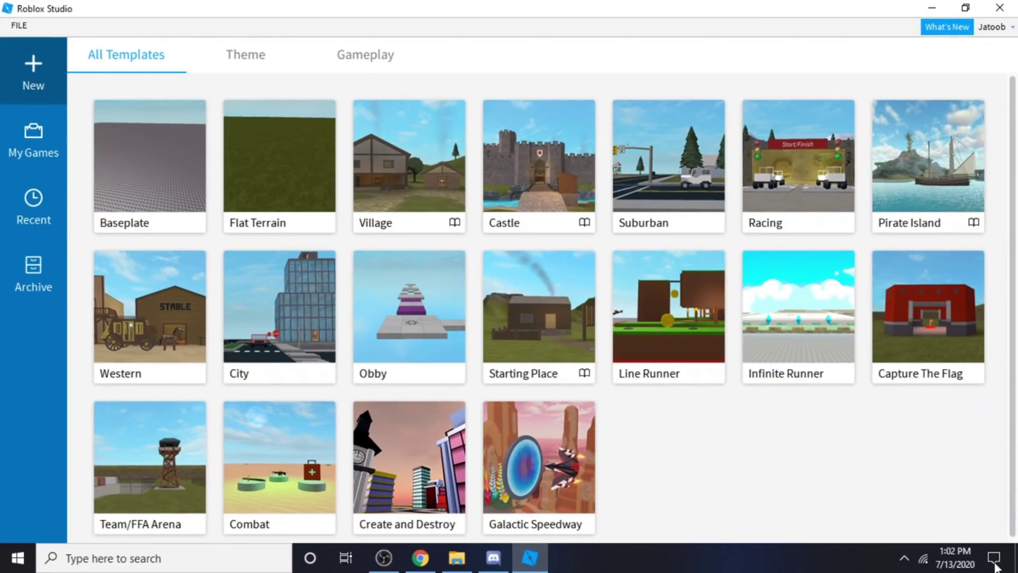
{"action": "left_click", "coordinate": [166, 206]}
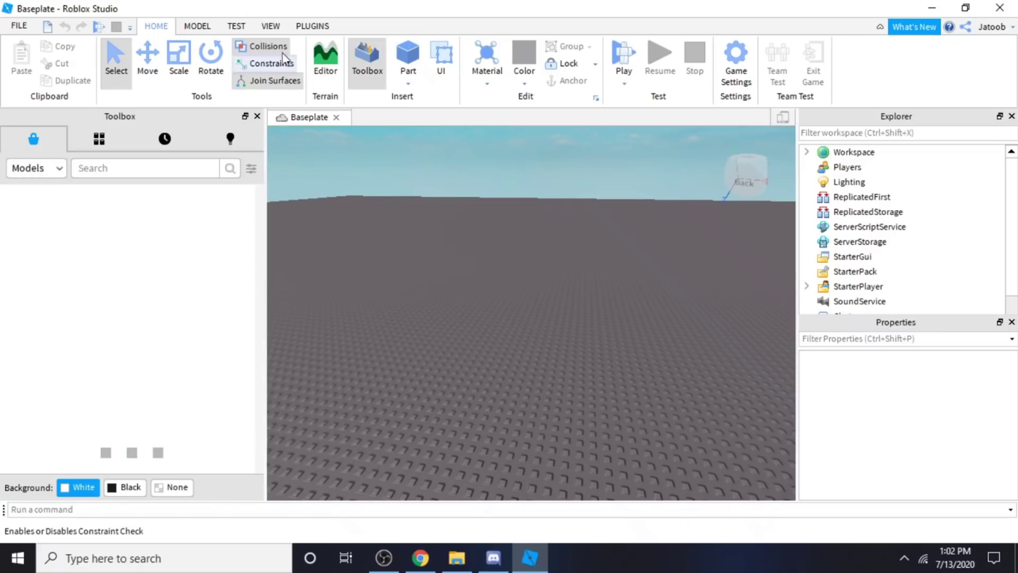
- Check the installed plugins and switch the Toolbox catalogue to the Plugins category
{"action": "left_click", "coordinate": [308, 27]}
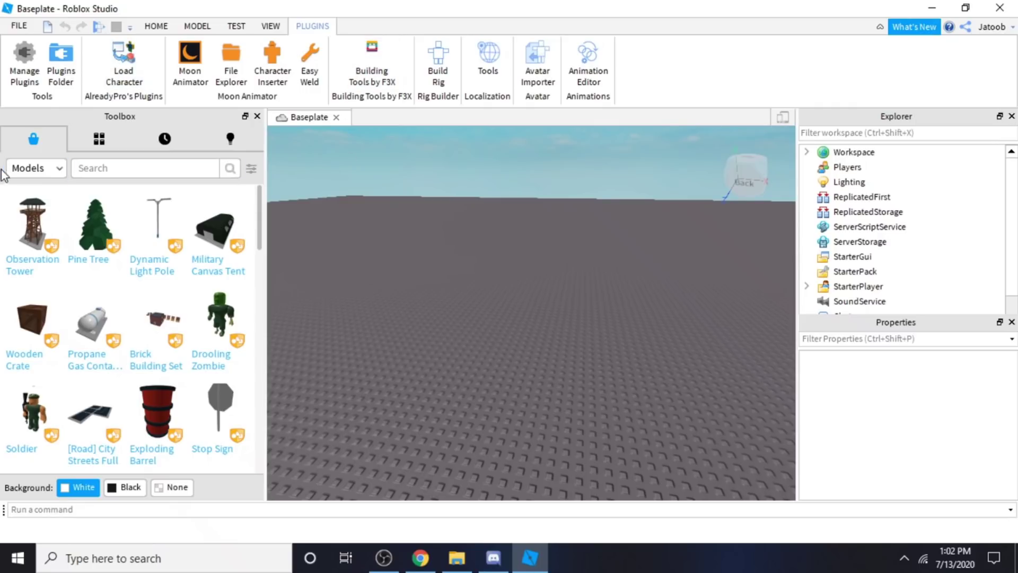
{"action": "left_click", "coordinate": [53, 175]}
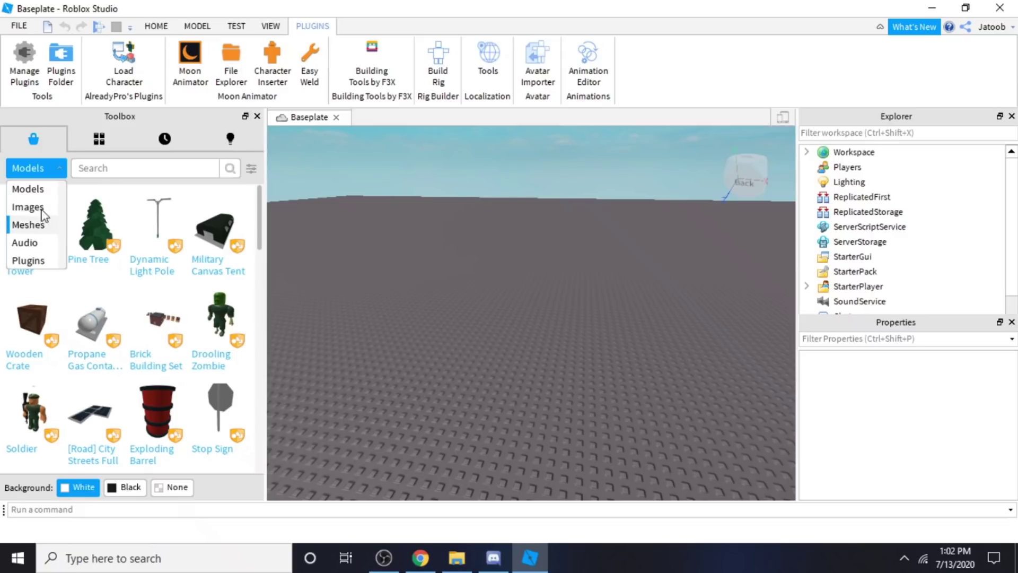
{"action": "left_click", "coordinate": [157, 27]}
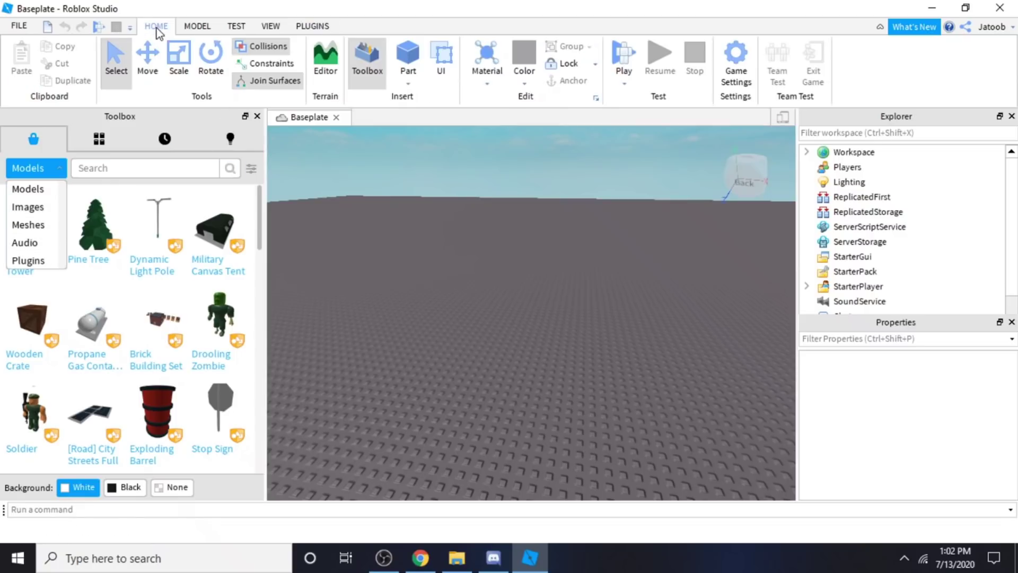
{"action": "left_click", "coordinate": [366, 58]}
{"action": "left_click", "coordinate": [366, 58]}
{"action": "left_click", "coordinate": [27, 260]}
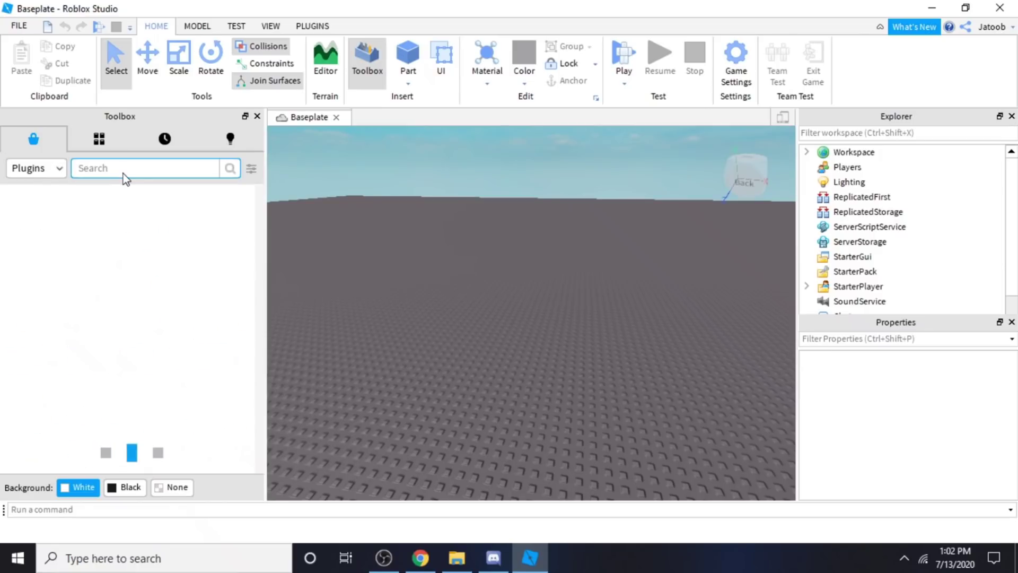
{"action": "mouse_move", "coordinate": [33, 290]}
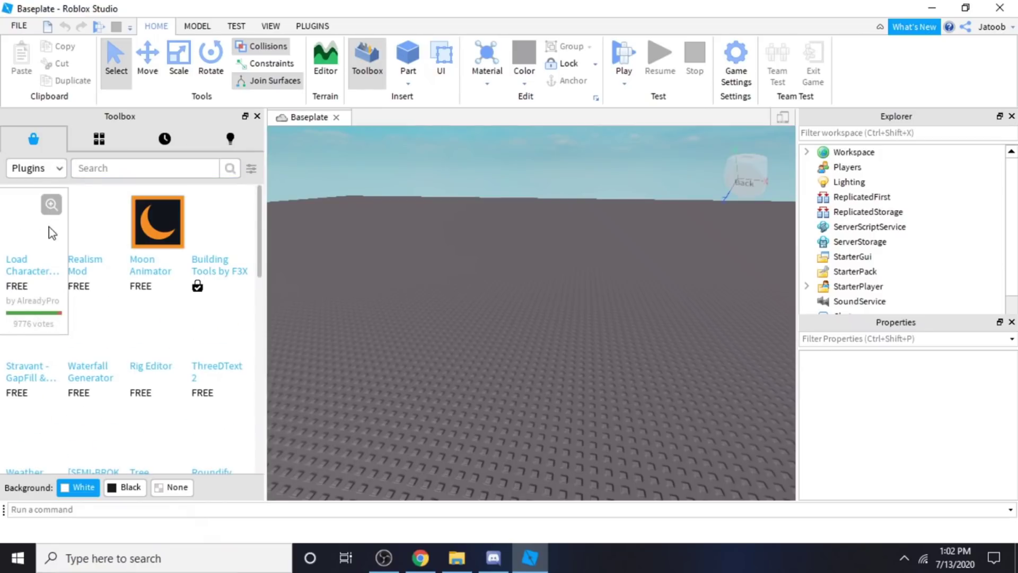
- View the details of the Load Character Lite and Moon Animator plugins, and close the Toolbox
{"action": "left_click", "coordinate": [41, 253]}
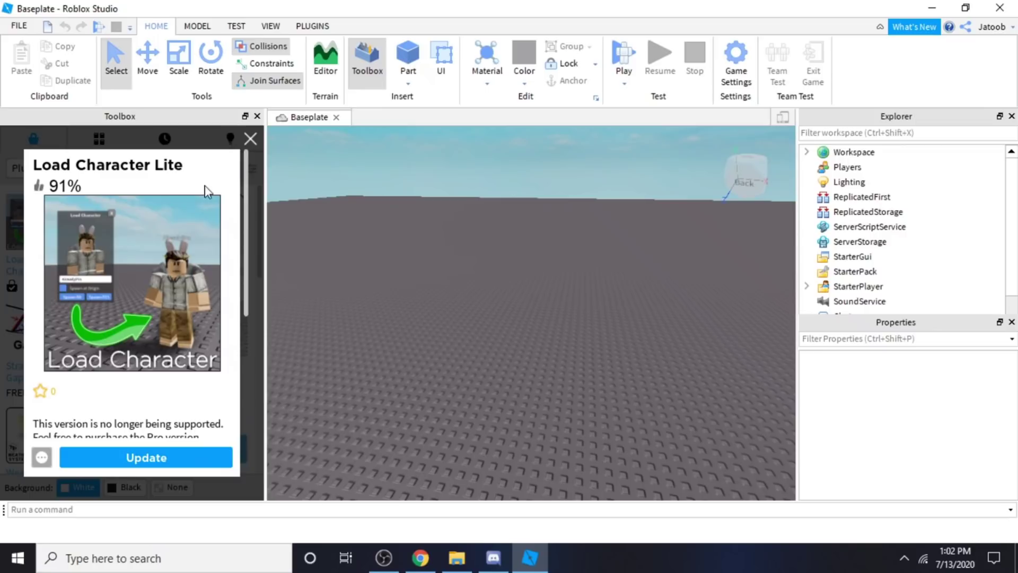
{"action": "left_click", "coordinate": [249, 140]}
{"action": "left_click", "coordinate": [149, 253]}
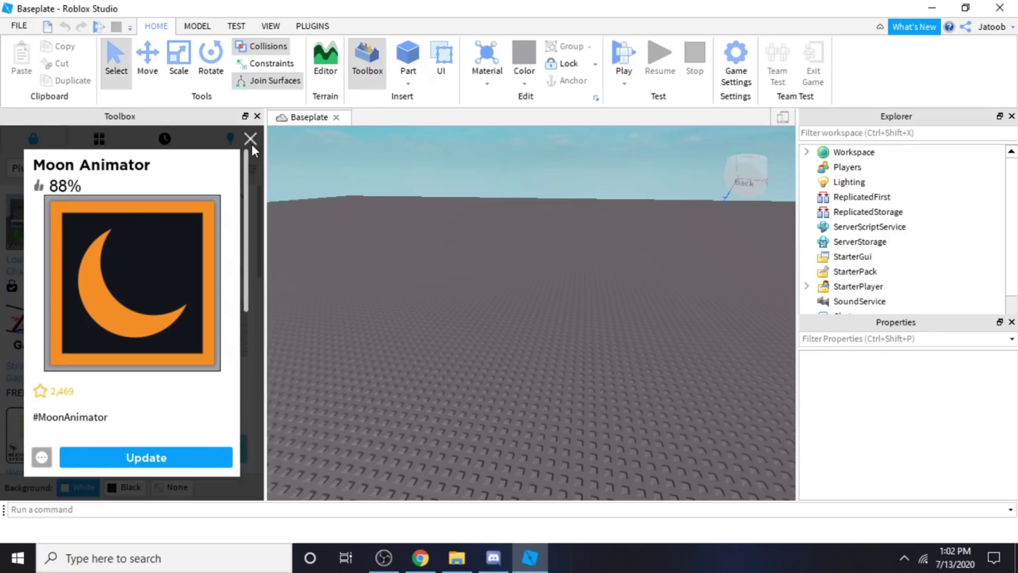
{"action": "left_click", "coordinate": [250, 141]}
{"action": "mouse_move", "coordinate": [24, 272]}
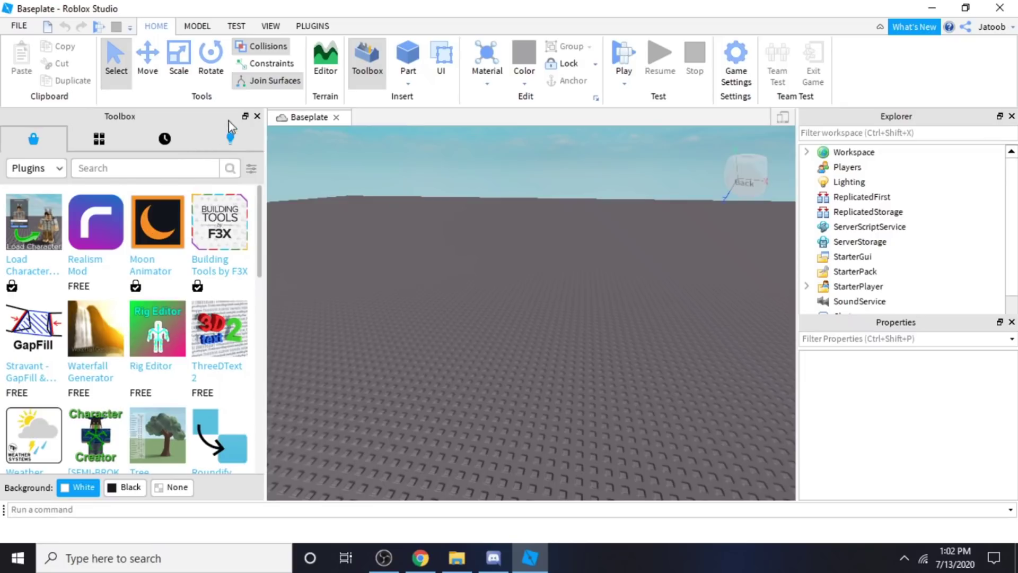
{"action": "left_click", "coordinate": [258, 116]}
- Open the Moon Animator window from the installed plugins for a brief look and close it
{"action": "left_click", "coordinate": [319, 27]}
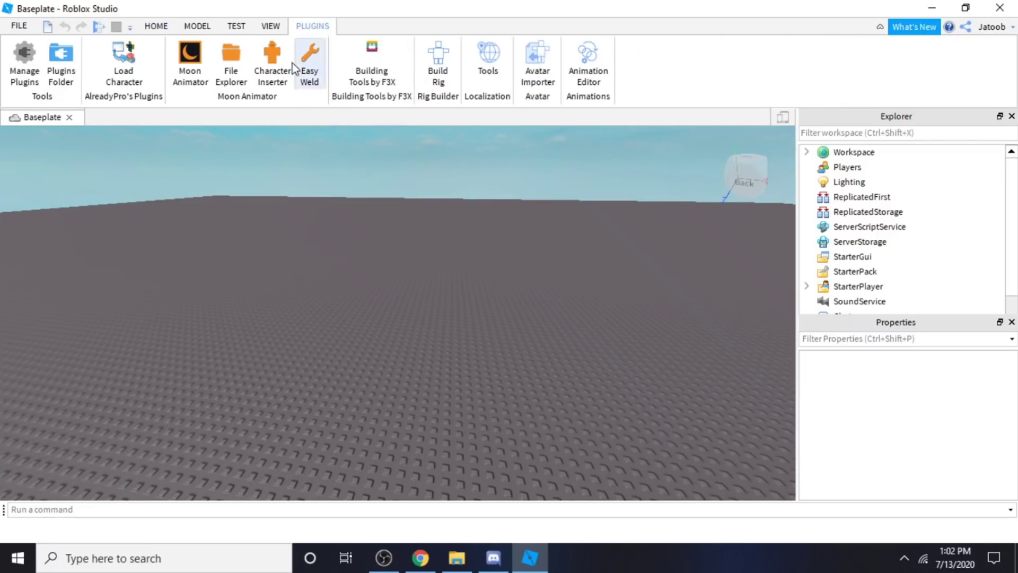
{"action": "left_click", "coordinate": [190, 58]}
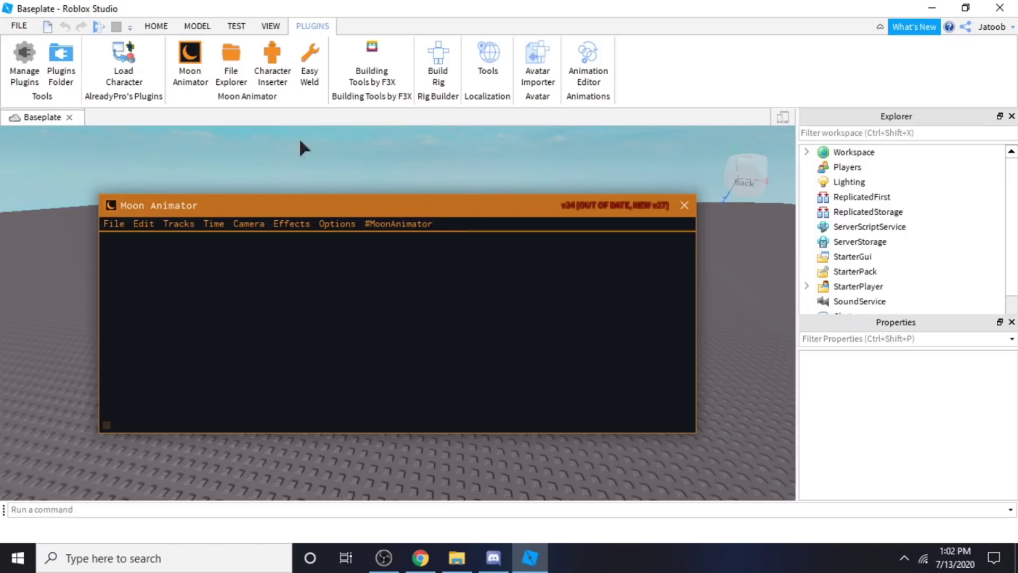
{"action": "left_click", "coordinate": [685, 206]}
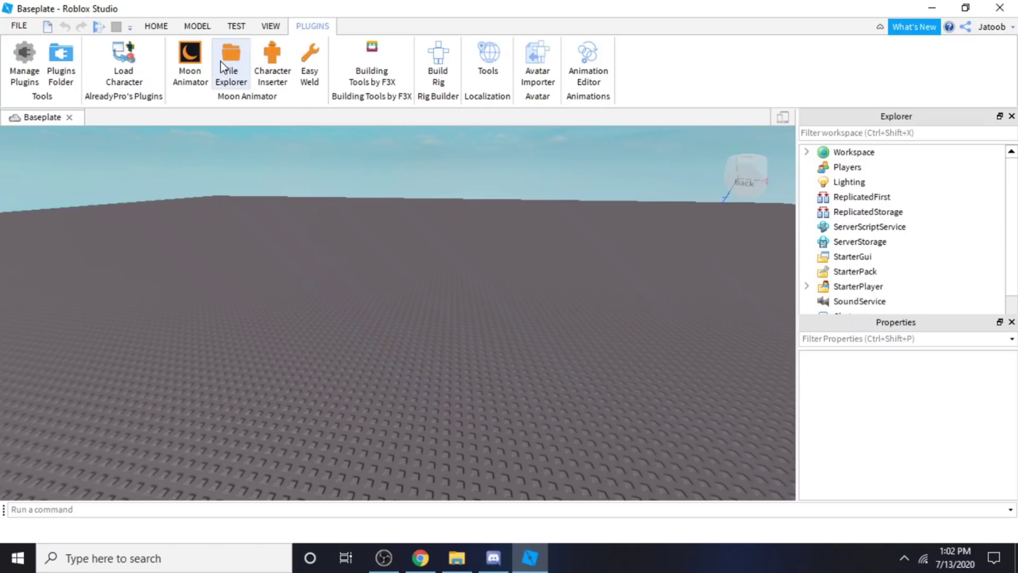
- Insert the user's own avatar as an Old R15 rig with the Character Inserter and close the inserter
{"action": "left_click", "coordinate": [274, 64]}
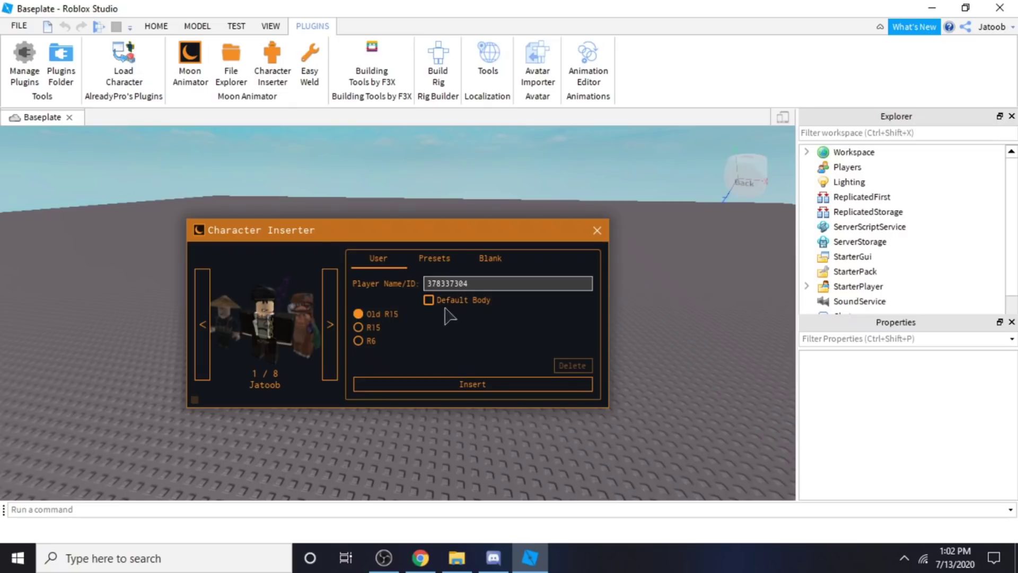
{"action": "left_click", "coordinate": [386, 388]}
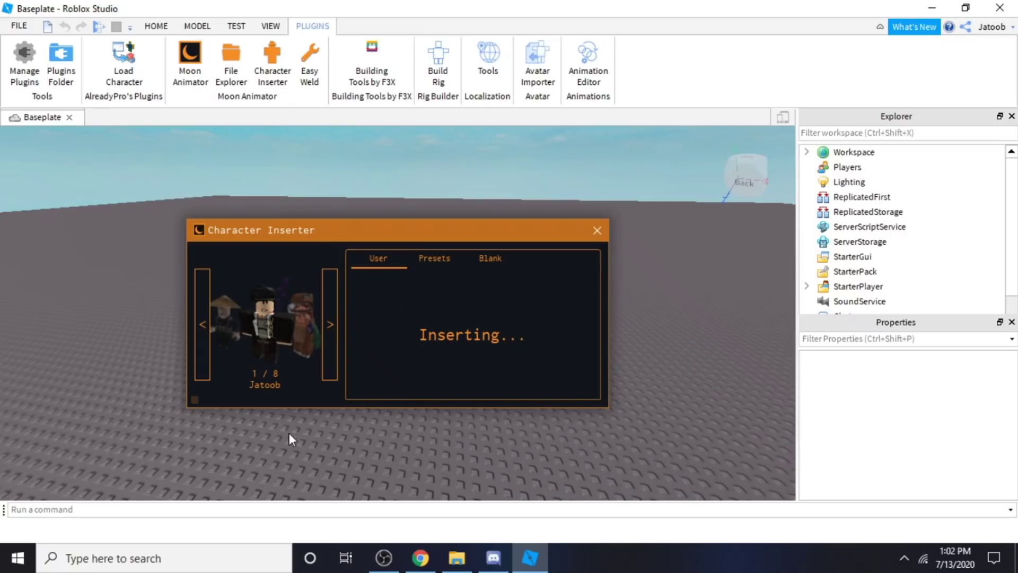
{"action": "left_click", "coordinate": [595, 234]}
- Frame the inserted character from the front at close range and select its model
{"action": "key", "text": "f"}
{"action": "right_click_drag", "start_coordinate": [573, 256], "coordinate": [573, 256]}
{"action": "key", "text": "a"}
{"action": "left_click", "coordinate": [702, 387]}
{"action": "right_click_drag", "start_coordinate": [702, 387], "coordinate": [702, 387]}
{"action": "key", "text": "s"}
{"action": "key", "text": "a"}
{"action": "key", "text": "w"}
{"action": "key", "text": "s"}
{"action": "key", "text": "d"}
{"action": "left_click", "coordinate": [352, 349]}
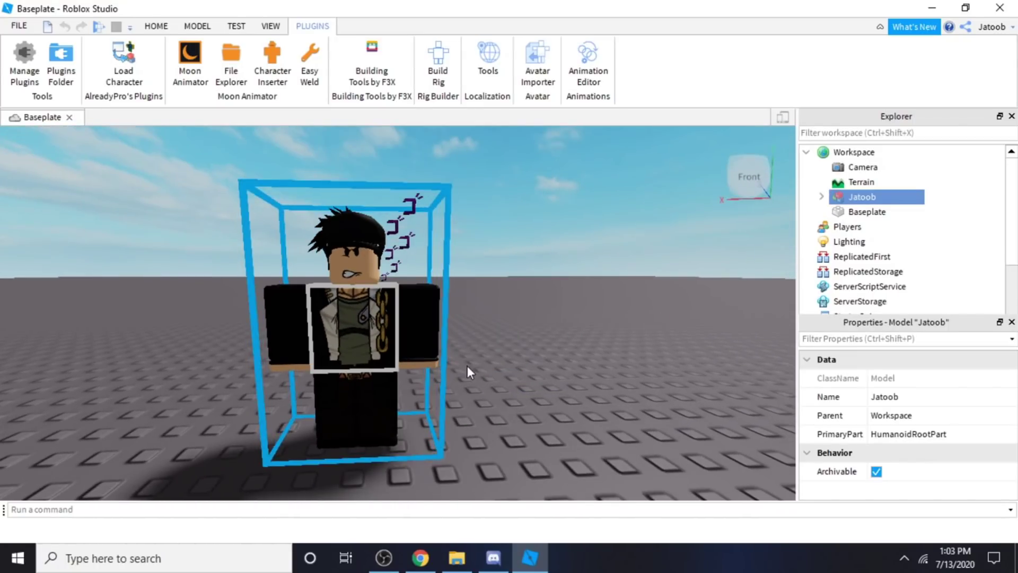
{"action": "key", "text": "s"}
{"action": "key", "text": "w"}
{"action": "key", "text": "a"}
{"action": "key", "text": "f"}
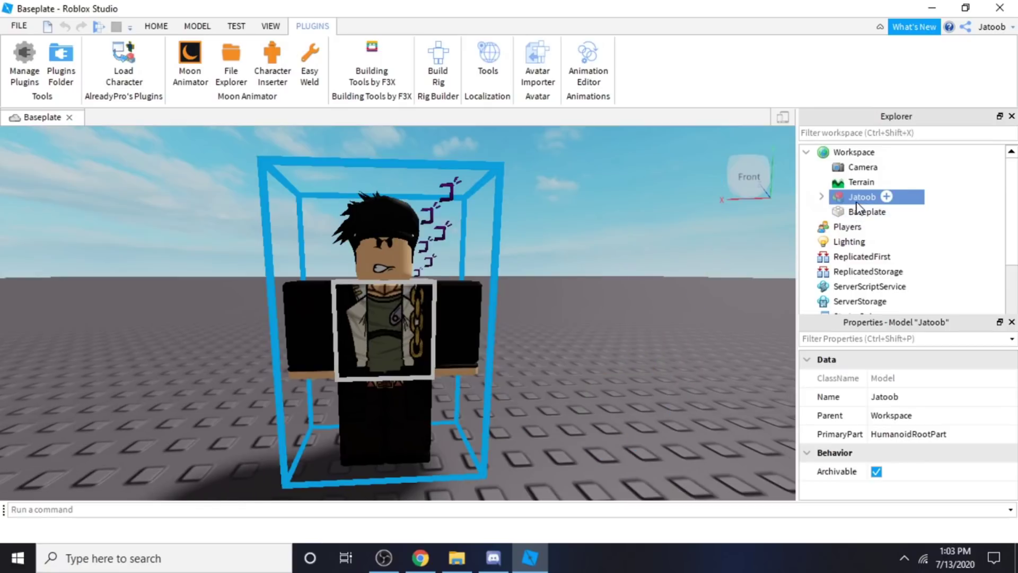
- Select and deselect the character to identify its model among the Workspace objects
{"action": "left_click", "coordinate": [551, 335]}
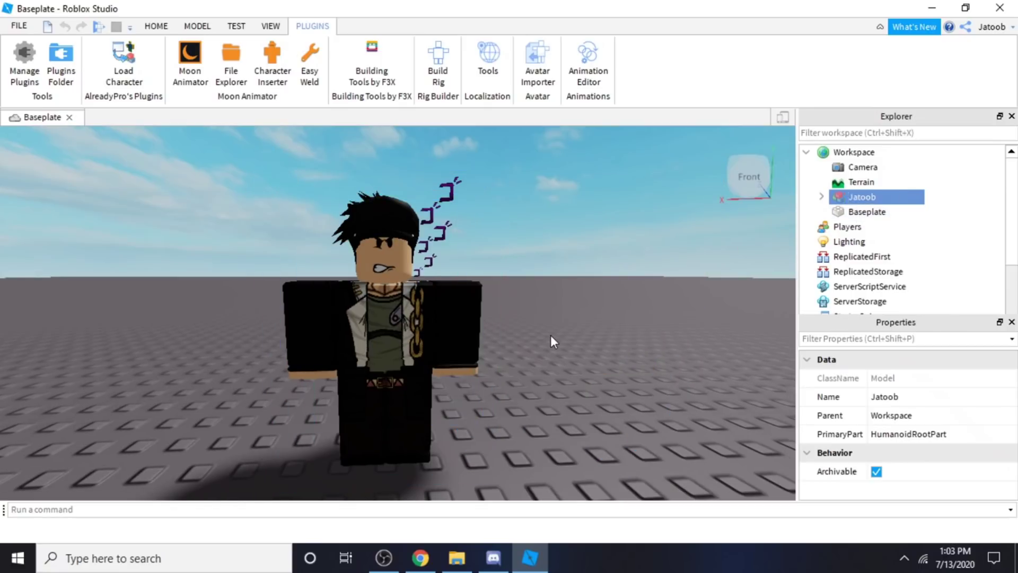
{"action": "left_click", "coordinate": [855, 199]}
{"action": "left_click", "coordinate": [590, 329]}
{"action": "left_click", "coordinate": [407, 345]}
{"action": "left_click", "coordinate": [556, 284]}
{"action": "left_click", "coordinate": [853, 199]}
{"action": "left_click", "coordinate": [518, 373]}
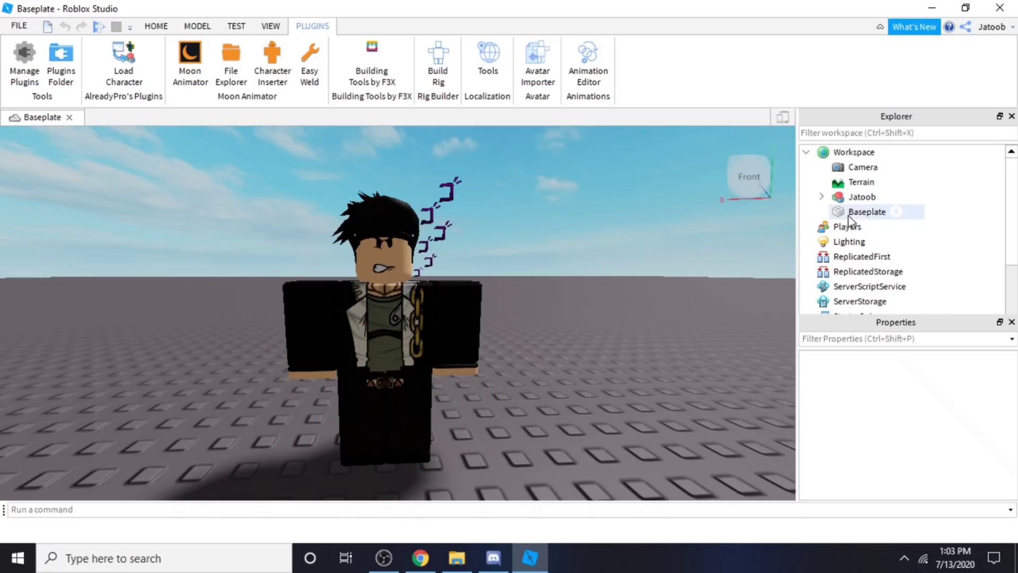
- Expand the character model and examine its accessories and body parts down to HumanoidRootPart
{"action": "left_click", "coordinate": [825, 197]}
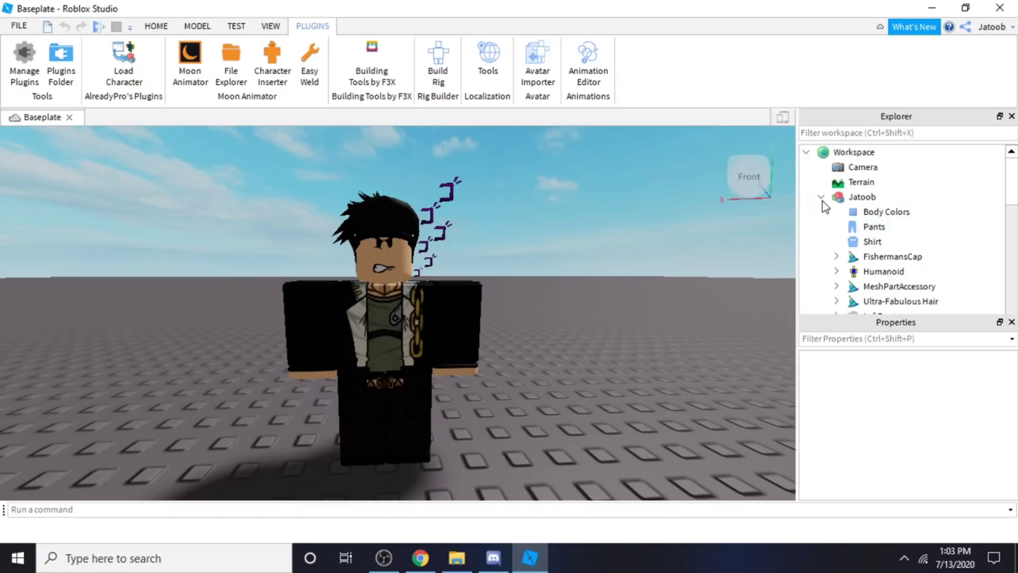
{"action": "left_click", "coordinate": [822, 196]}
{"action": "left_click", "coordinate": [822, 198]}
{"action": "scroll", "coordinate": [869, 233], "scroll_direction": "down", "scroll_amount": 2}
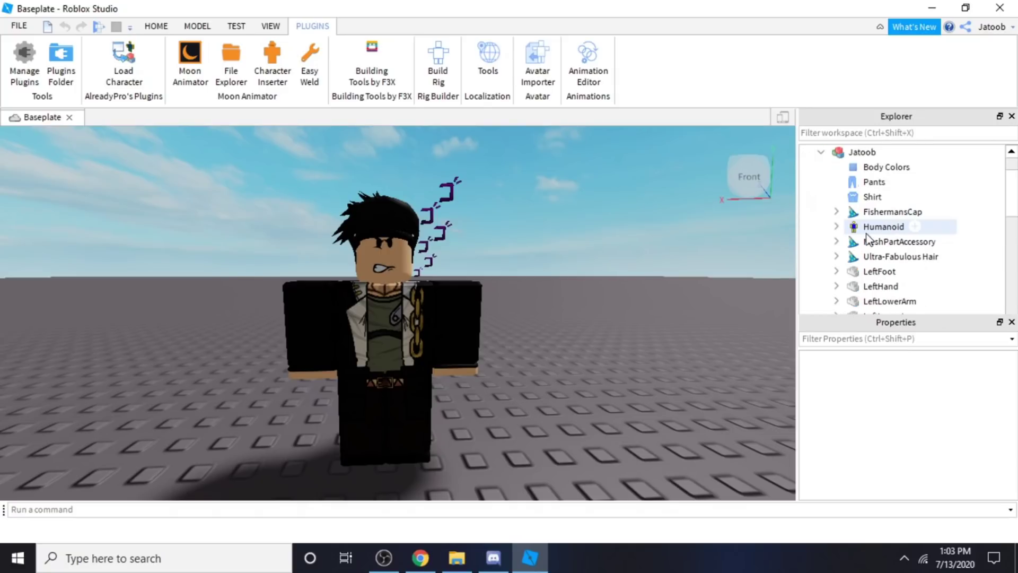
{"action": "scroll", "coordinate": [893, 242], "scroll_direction": "down", "scroll_amount": 1}
{"action": "scroll", "coordinate": [893, 241], "scroll_direction": "up", "scroll_amount": 1}
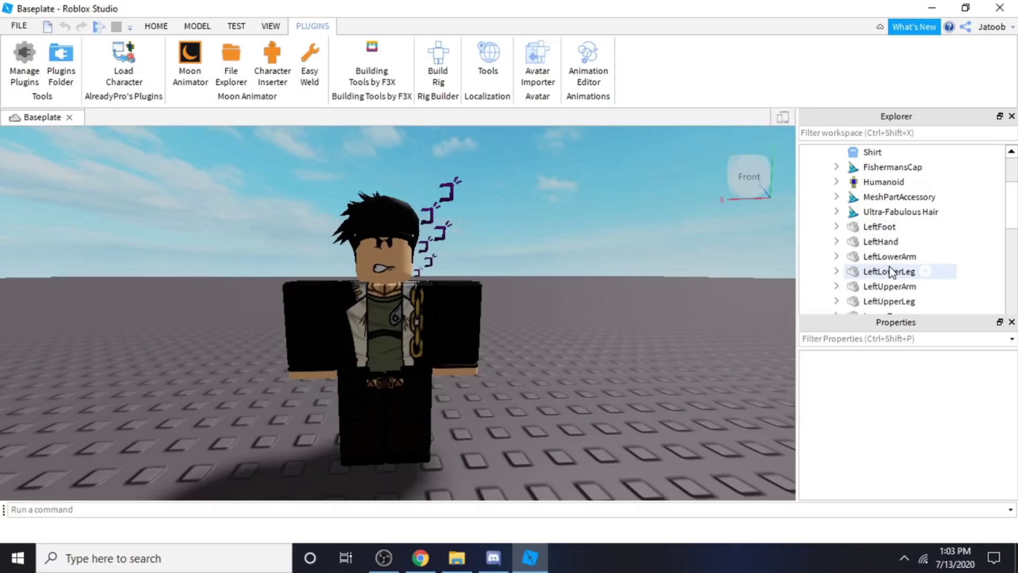
{"action": "scroll", "coordinate": [892, 271], "scroll_direction": "down", "scroll_amount": 1}
{"action": "scroll", "coordinate": [891, 271], "scroll_direction": "down", "scroll_amount": 3}
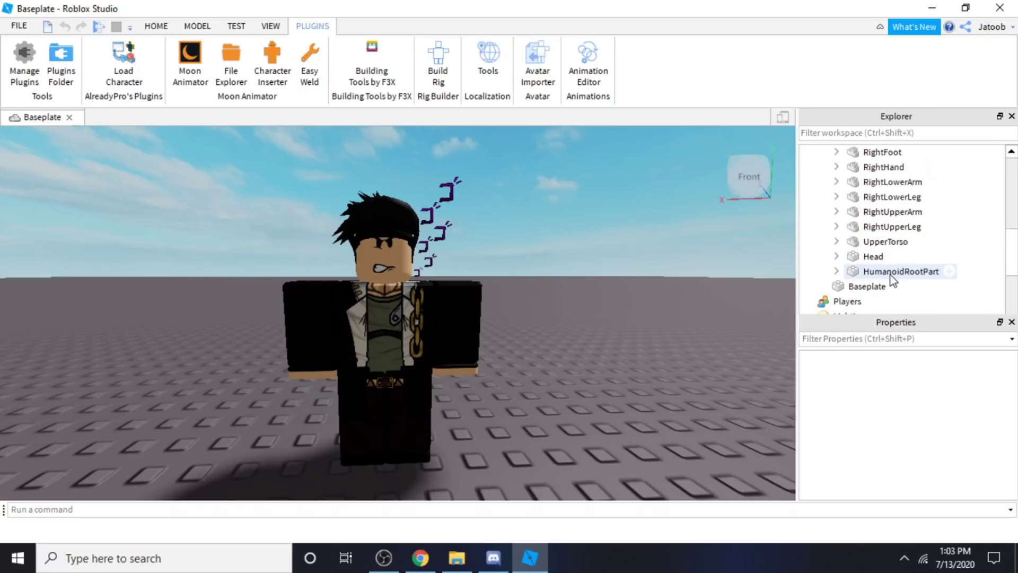
{"action": "scroll", "coordinate": [898, 257], "scroll_direction": "up", "scroll_amount": 1}
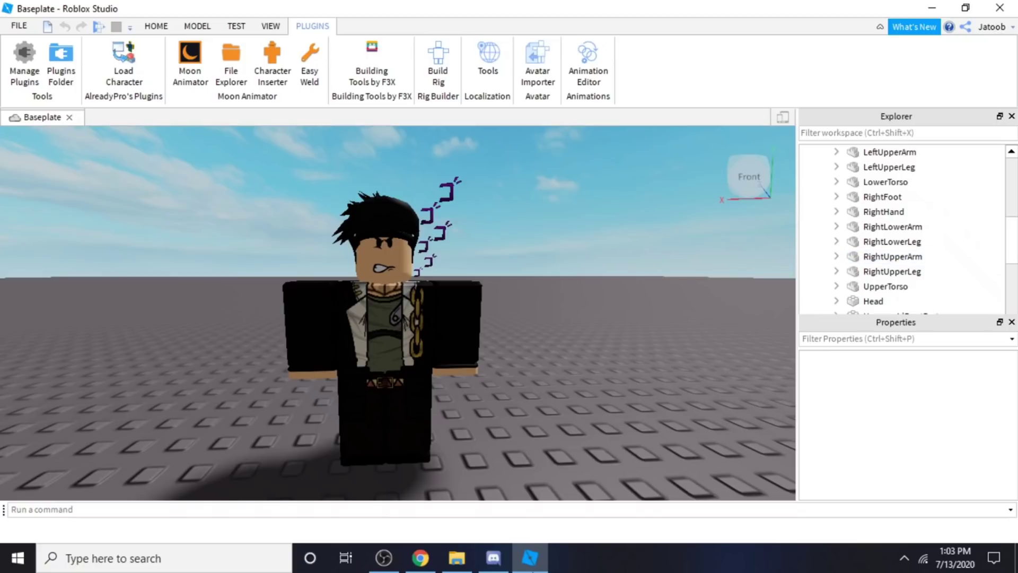
- Activate Building Tools by F3X and point out the plugin in the Toolbox catalogue
{"action": "left_click", "coordinate": [370, 69]}
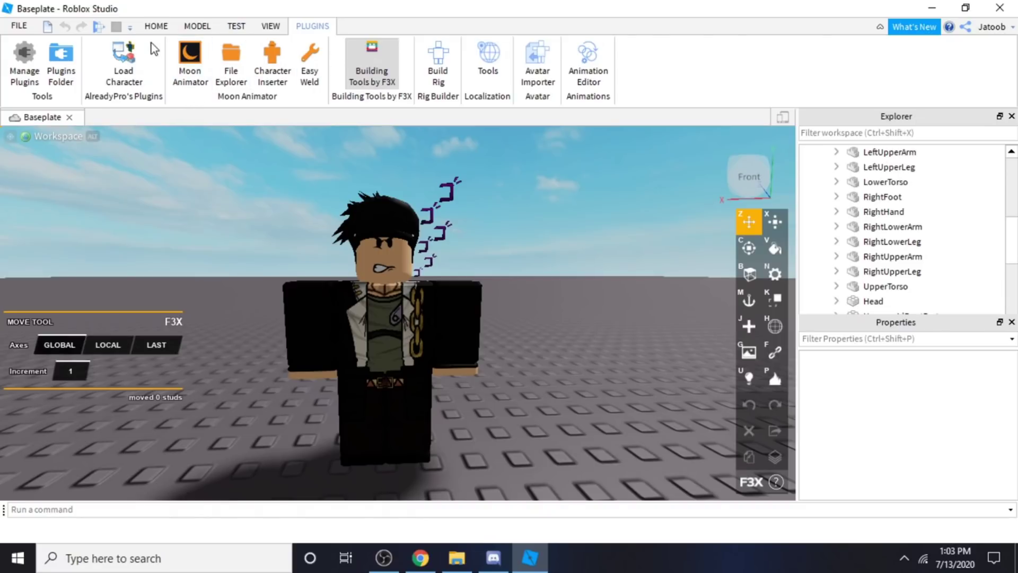
{"action": "left_click", "coordinate": [156, 26]}
{"action": "left_click", "coordinate": [367, 61]}
{"action": "left_click", "coordinate": [164, 172]}
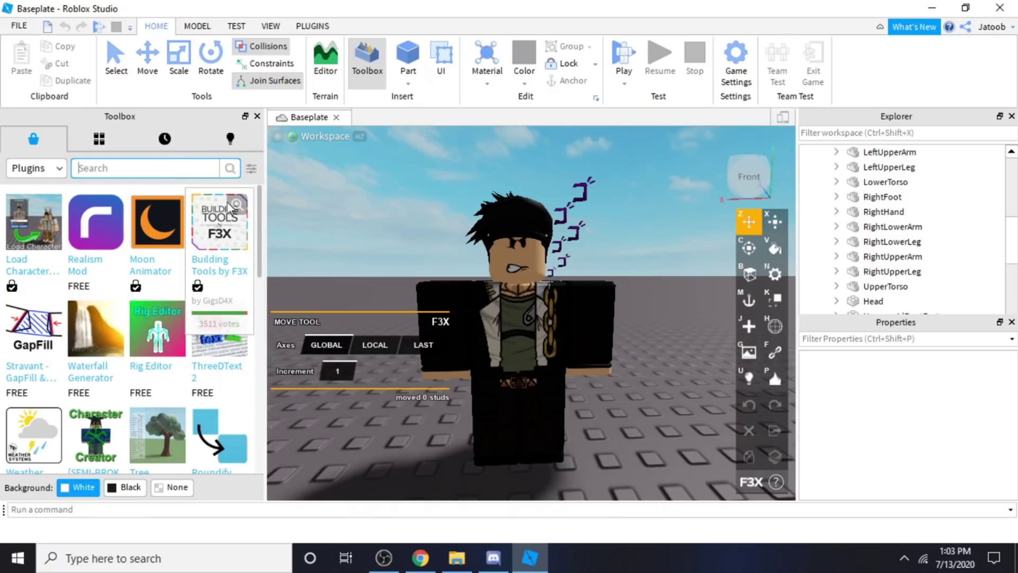
{"action": "left_click", "coordinate": [259, 118]}
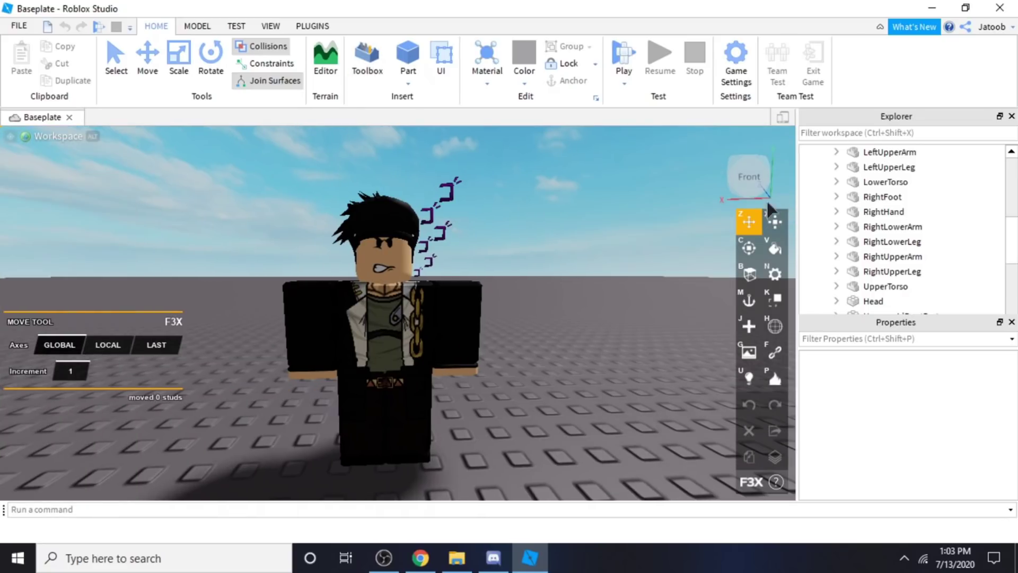
- Try to move the character's RightFoot with the F3X Move tool using global axes and an increment of 1
{"action": "left_click", "coordinate": [757, 248]}
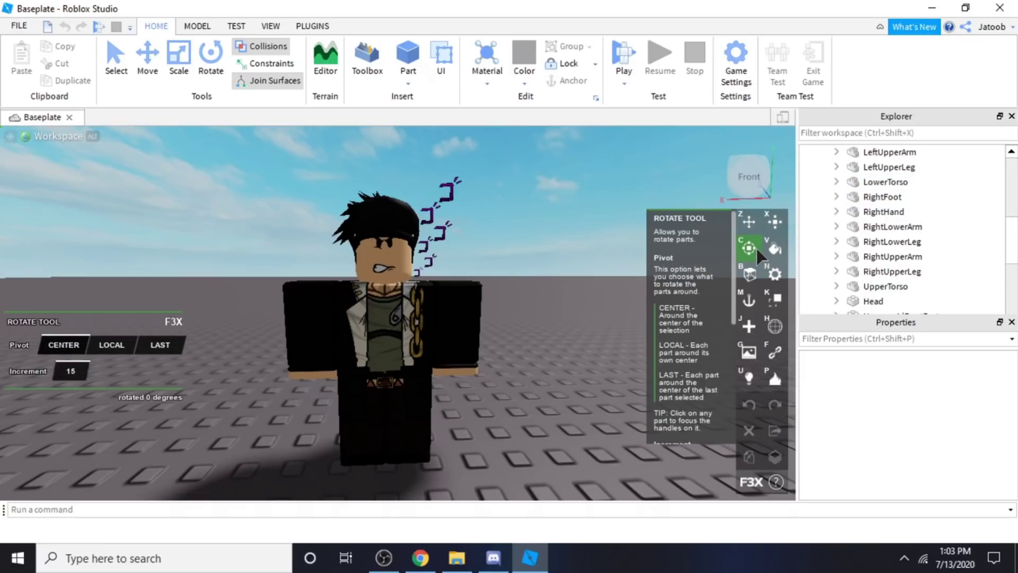
{"action": "left_click", "coordinate": [749, 222]}
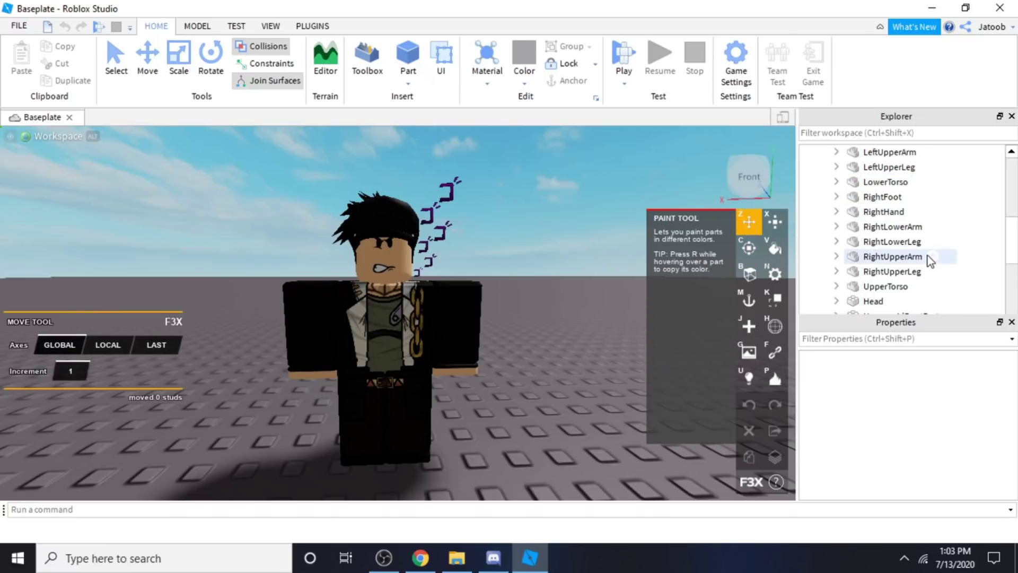
{"action": "scroll", "coordinate": [927, 256], "scroll_direction": "up", "scroll_amount": 1}
{"action": "left_click", "coordinate": [883, 242]}
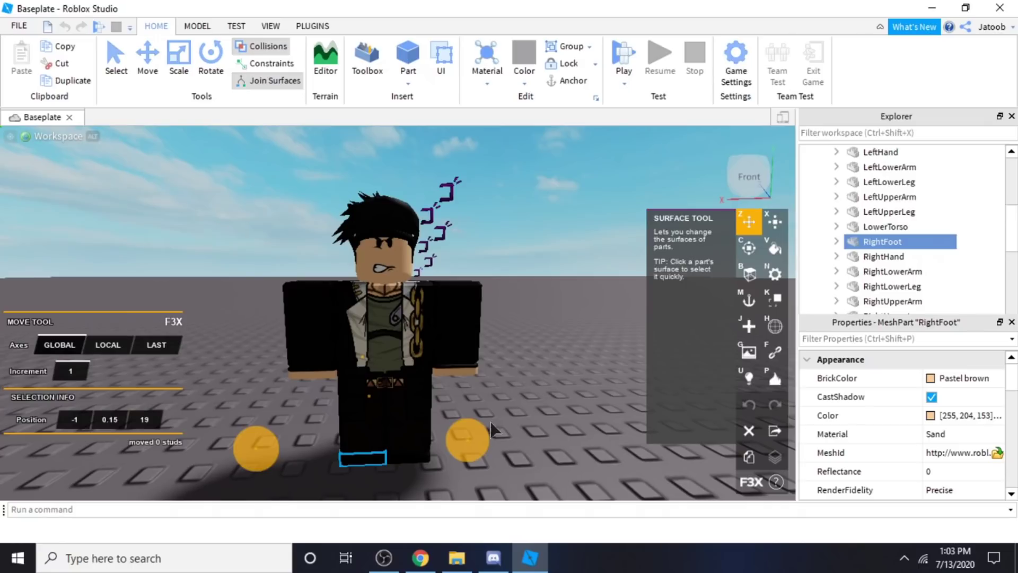
{"action": "mouse_move", "coordinate": [450, 444]}
{"action": "left_mouse_down"}
{"action": "mouse_move", "coordinate": [348, 456]}
{"action": "mouse_move", "coordinate": [447, 463]}
{"action": "left_mouse_up"}
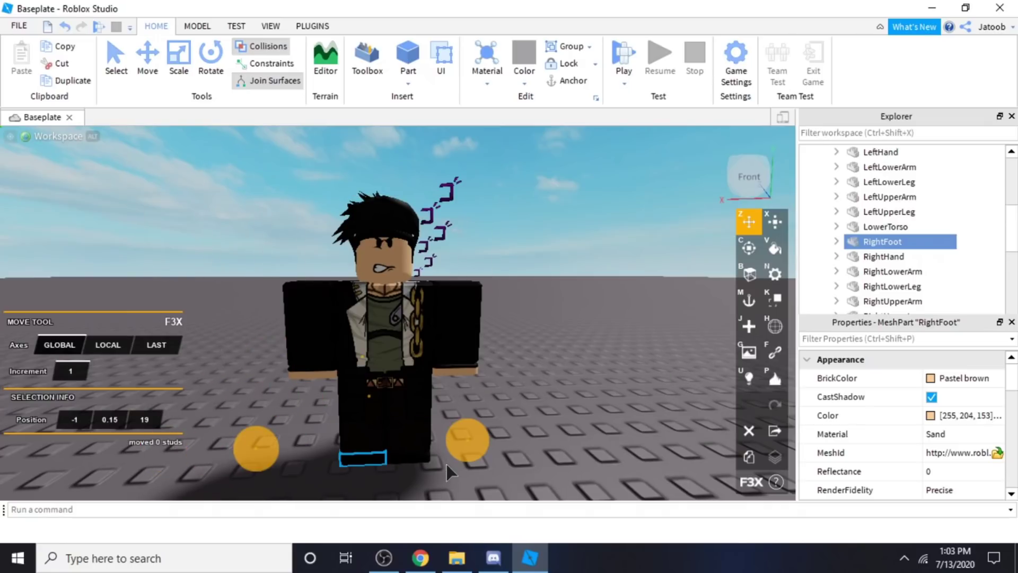
- Try to move the character's RightHand upward with the F3X Move tool and undo the move
{"action": "left_click", "coordinate": [883, 258]}
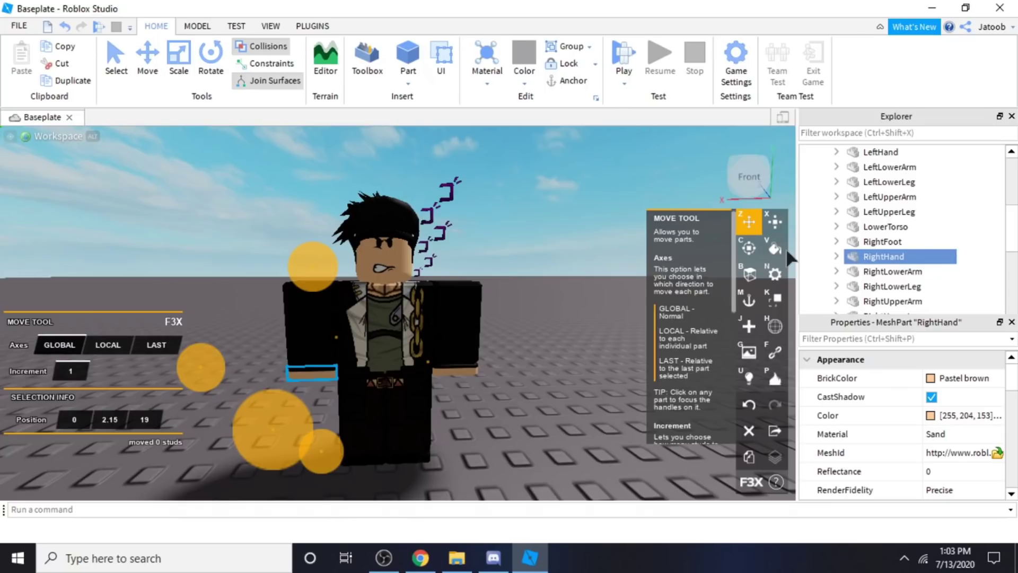
{"action": "left_click", "coordinate": [574, 222]}
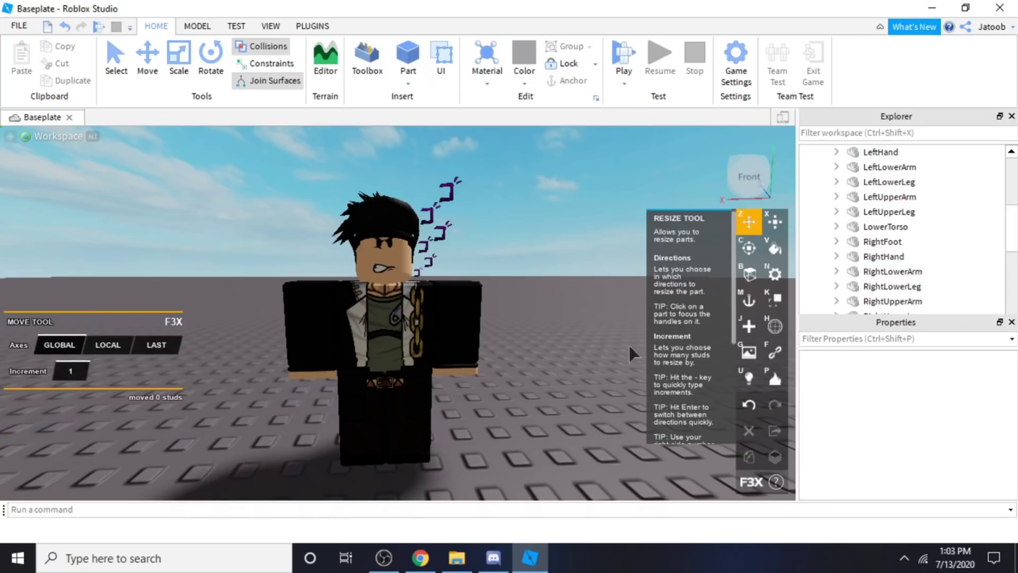
{"action": "left_click", "coordinate": [875, 259]}
{"action": "left_click_drag", "start_coordinate": [302, 268], "coordinate": [291, 107]}
{"action": "key", "text": "ctrl+z"}
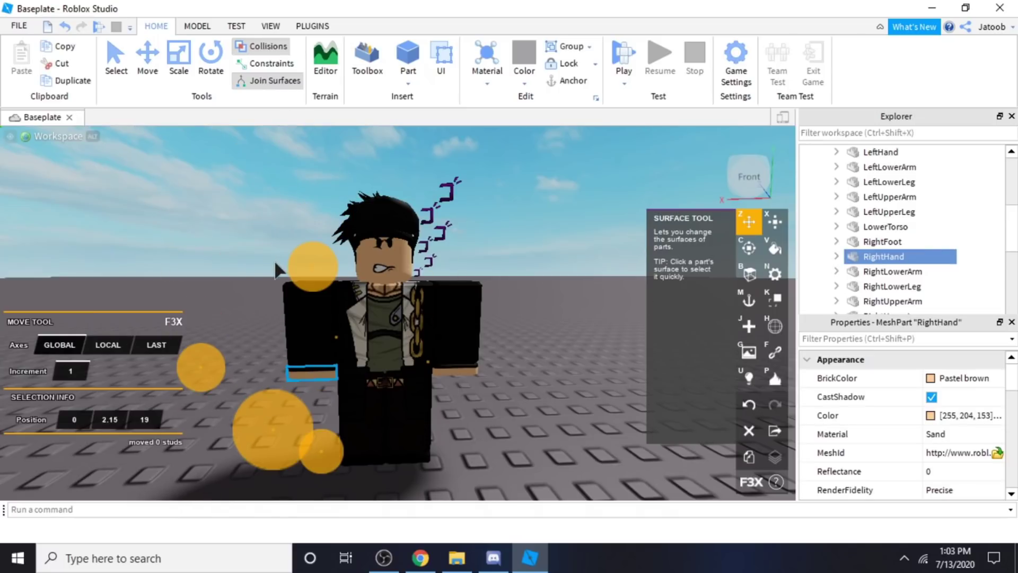
- Try to rotate the RightHand with the F3X Rotate tool, using the center pivot and an increment of 15
{"action": "left_click", "coordinate": [750, 248]}
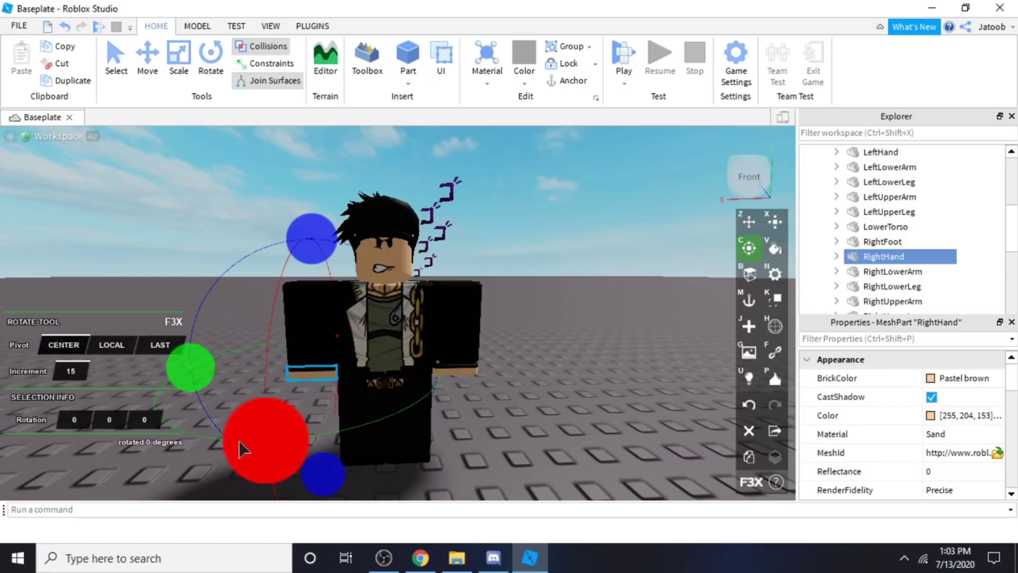
{"action": "left_click_drag", "start_coordinate": [240, 449], "coordinate": [253, 345]}
{"action": "left_click_drag", "start_coordinate": [254, 276], "coordinate": [227, 451]}
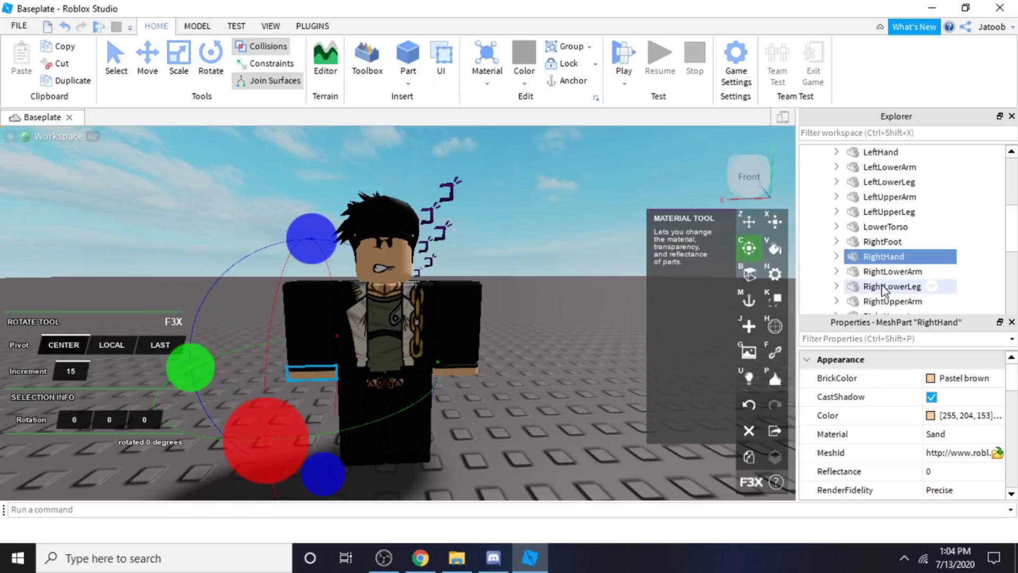
- Rotate the character's RightUpperArm 90 degrees about the X axis with the F3X Rotate tool
{"action": "left_click", "coordinate": [896, 272]}
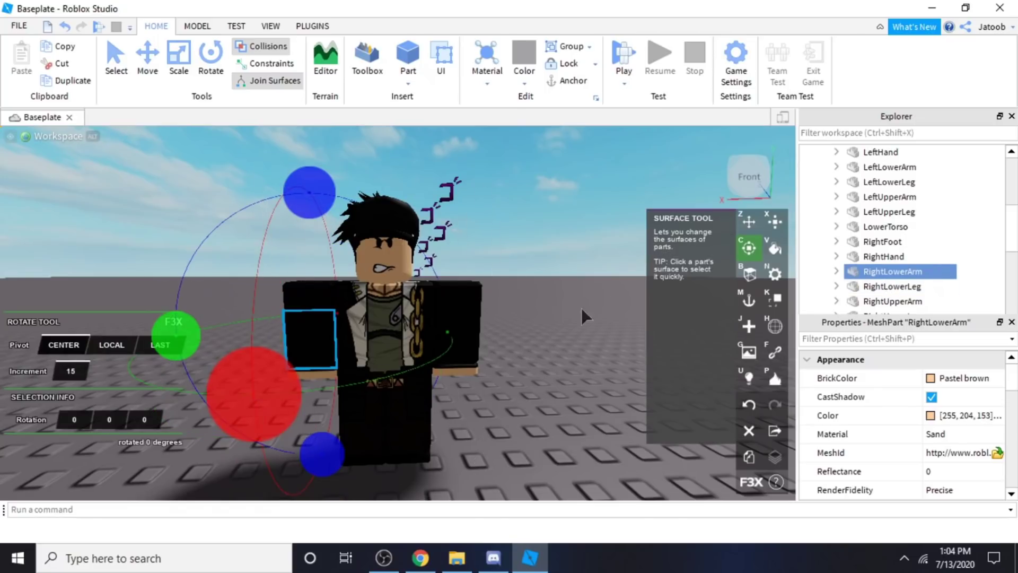
{"action": "scroll", "coordinate": [895, 301], "scroll_direction": "down", "scroll_amount": 1}
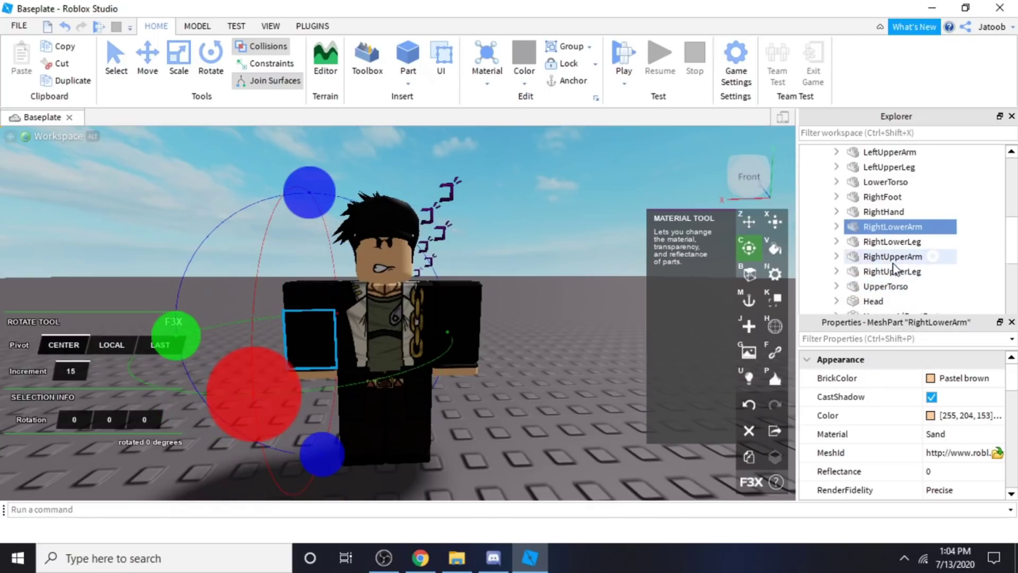
{"action": "left_click", "coordinate": [895, 256]}
{"action": "left_click_drag", "start_coordinate": [266, 359], "coordinate": [289, 228]}
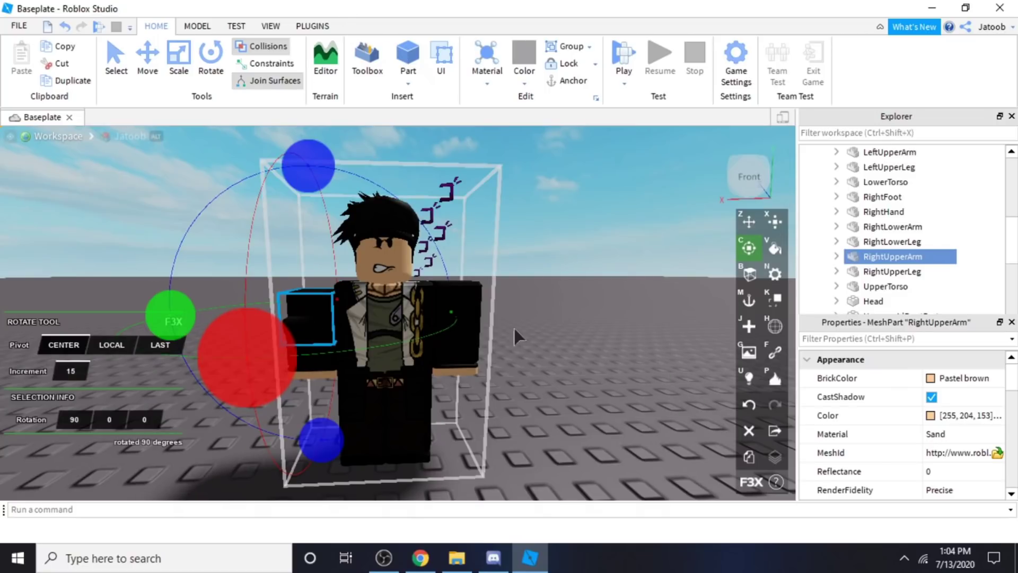
- Rotate the character's RightLowerArm to 75 degrees about the X axis and check the arm from the right side
{"action": "left_click", "coordinate": [330, 311]}
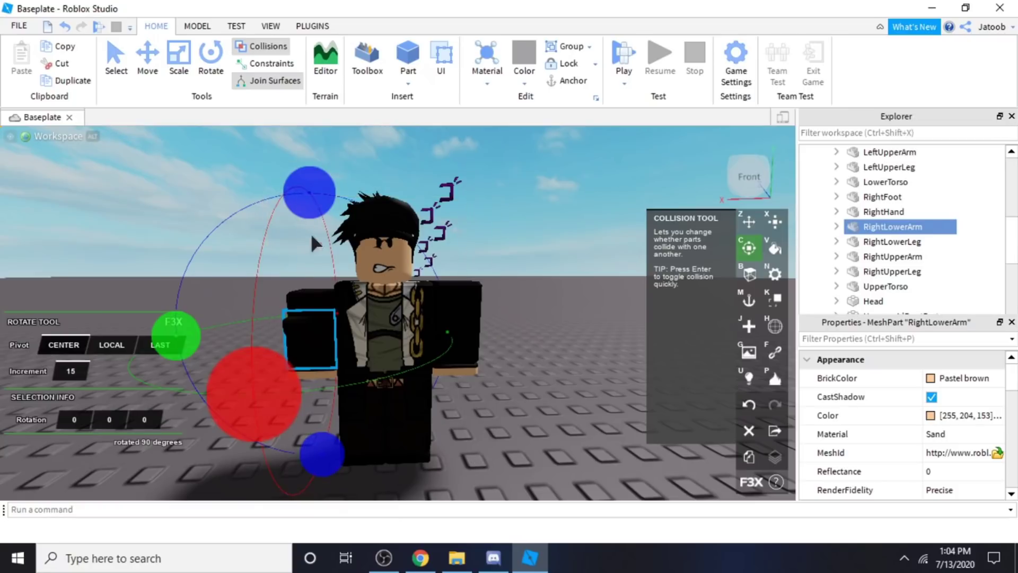
{"action": "mouse_move", "coordinate": [550, 419]}
{"action": "right_mouse_down"}
{"action": "mouse_move", "coordinate": [548, 410]}
{"action": "mouse_move", "coordinate": [549, 418]}
{"action": "right_mouse_up"}
{"action": "left_click_drag", "start_coordinate": [512, 403], "coordinate": [506, 374]}
{"action": "right_click_drag", "start_coordinate": [618, 440], "coordinate": [623, 428]}
{"action": "key", "text": "d"}
{"action": "key", "text": "w"}
{"action": "key", "text": "a"}
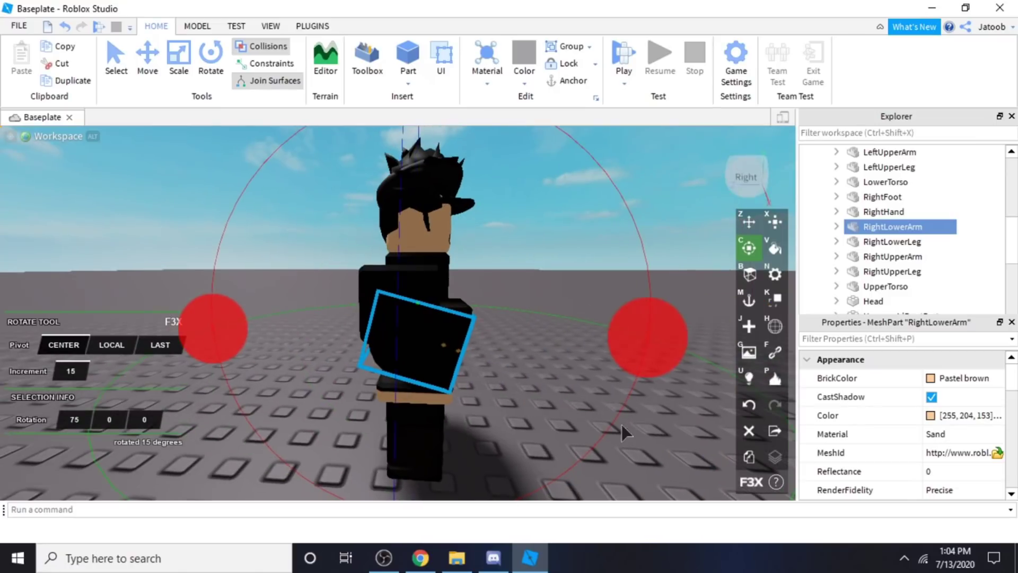
- Select the character's RightHand and rotate it to 30 degrees about the X axis
{"action": "left_click", "coordinate": [425, 424]}
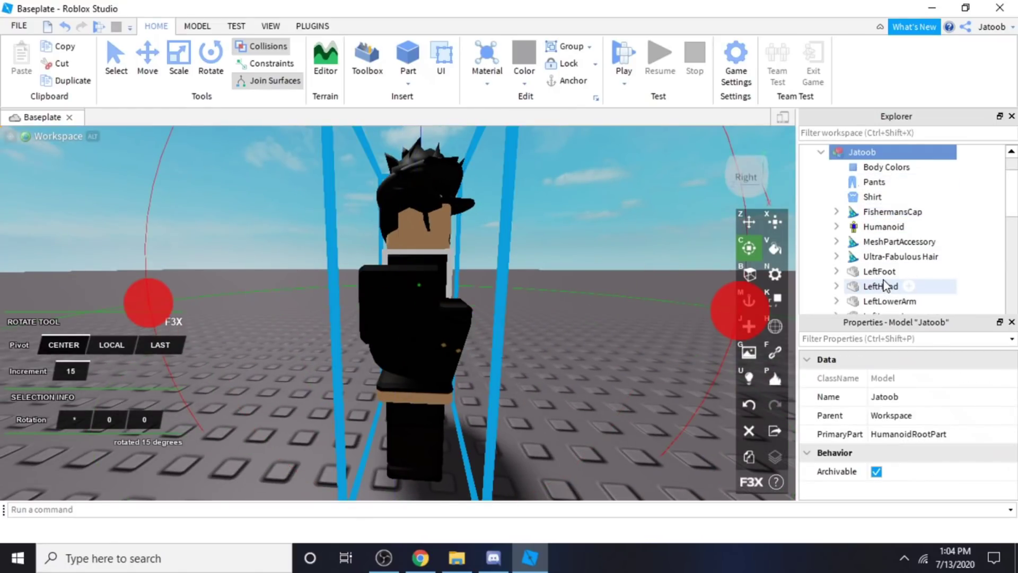
{"action": "left_click", "coordinate": [880, 301]}
{"action": "scroll", "coordinate": [875, 289], "scroll_direction": "down", "scroll_amount": 1}
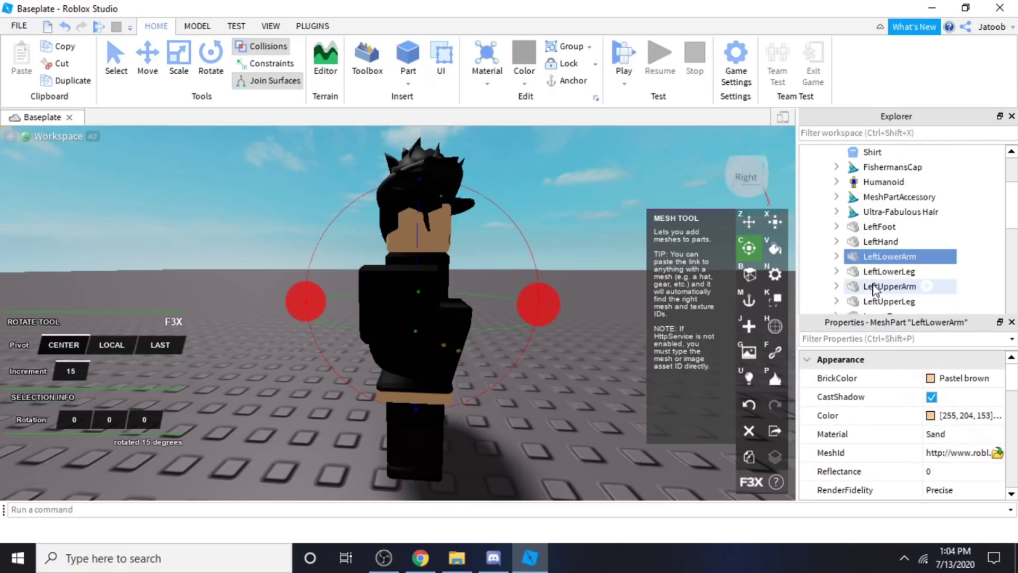
{"action": "left_click", "coordinate": [885, 270]}
{"action": "scroll", "coordinate": [893, 286], "scroll_direction": "down", "scroll_amount": 1}
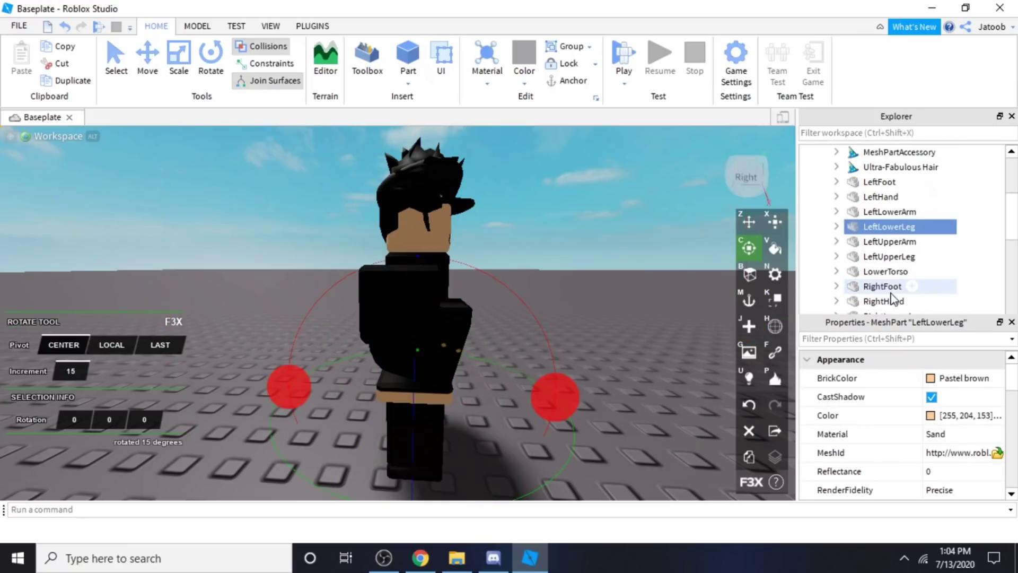
{"action": "scroll", "coordinate": [894, 297], "scroll_direction": "down", "scroll_amount": 1}
{"action": "left_click", "coordinate": [893, 271]}
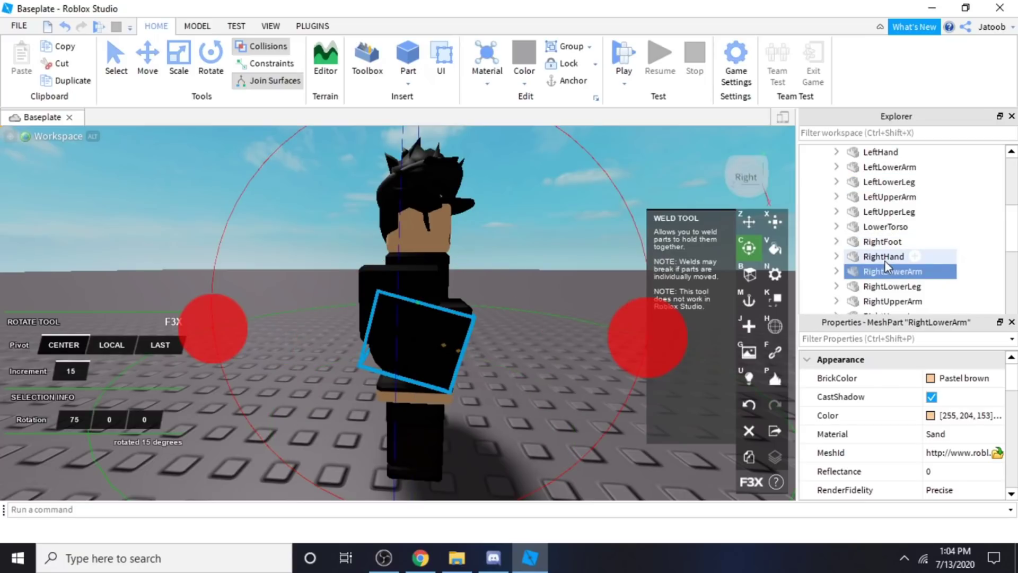
{"action": "scroll", "coordinate": [890, 234], "scroll_direction": "up", "scroll_amount": 1}
{"action": "scroll", "coordinate": [889, 232], "scroll_direction": "down", "scroll_amount": 1}
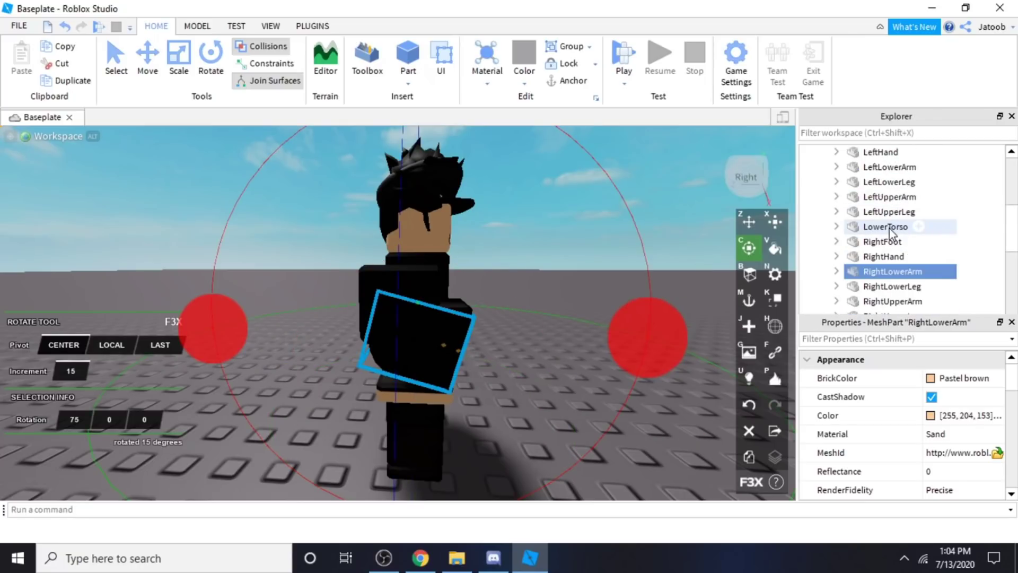
{"action": "left_click", "coordinate": [869, 257]}
{"action": "right_click_drag", "start_coordinate": [612, 292], "coordinate": [613, 286]}
{"action": "scroll", "coordinate": [613, 286], "scroll_direction": "down", "scroll_amount": 3}
{"action": "mouse_move", "coordinate": [398, 385]}
{"action": "left_mouse_down"}
{"action": "mouse_move", "coordinate": [407, 353]}
{"action": "mouse_move", "coordinate": [386, 396]}
{"action": "left_mouse_up"}
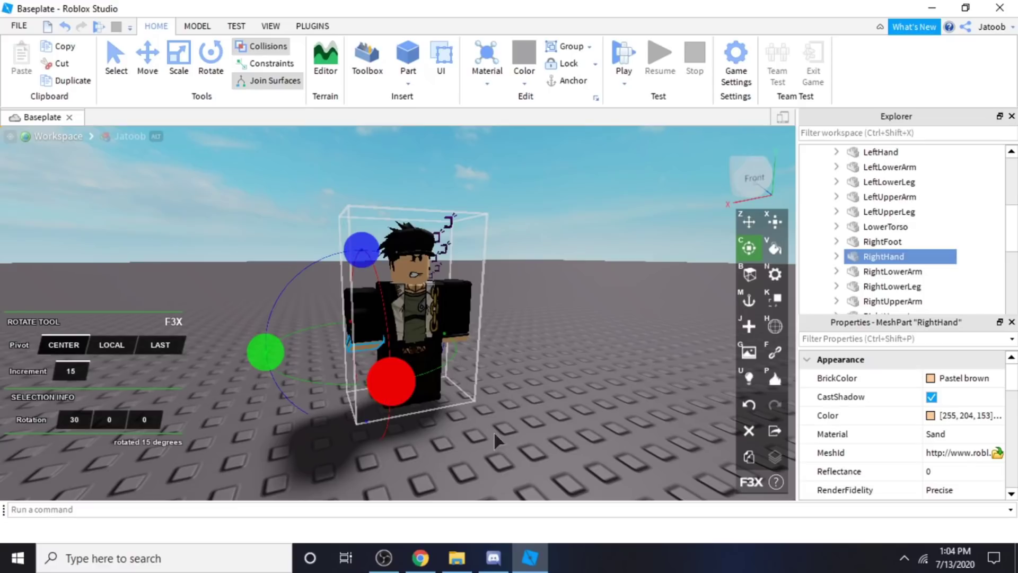
- Move the RightHand 1 stud forward along the global Z axis with the F3X Move tool
{"action": "left_click", "coordinate": [495, 509]}
{"action": "type", "text": "a"}
{"action": "key", "text": "a"}
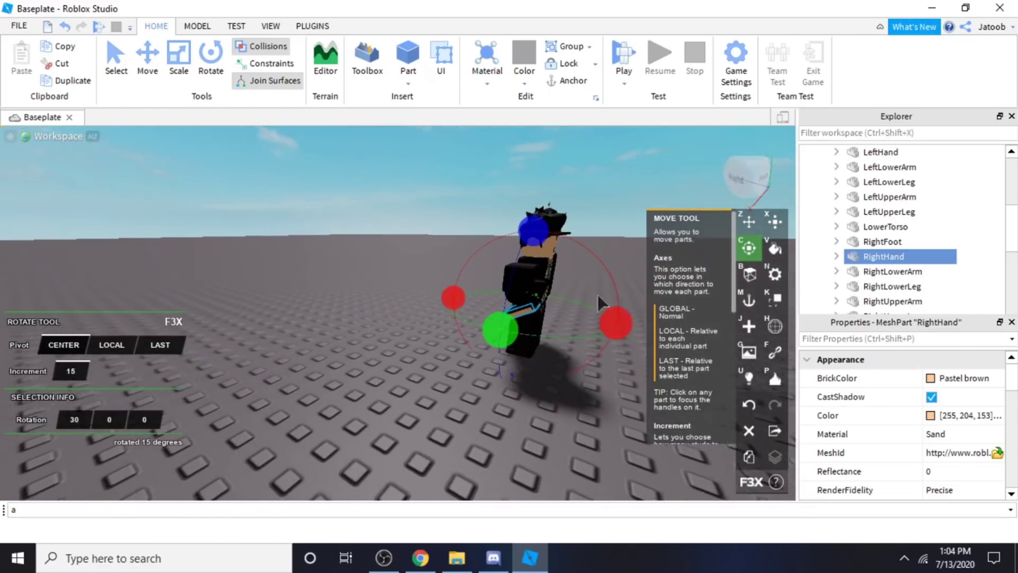
{"action": "key", "text": "w"}
{"action": "right_click_drag", "start_coordinate": [523, 479], "coordinate": [523, 385]}
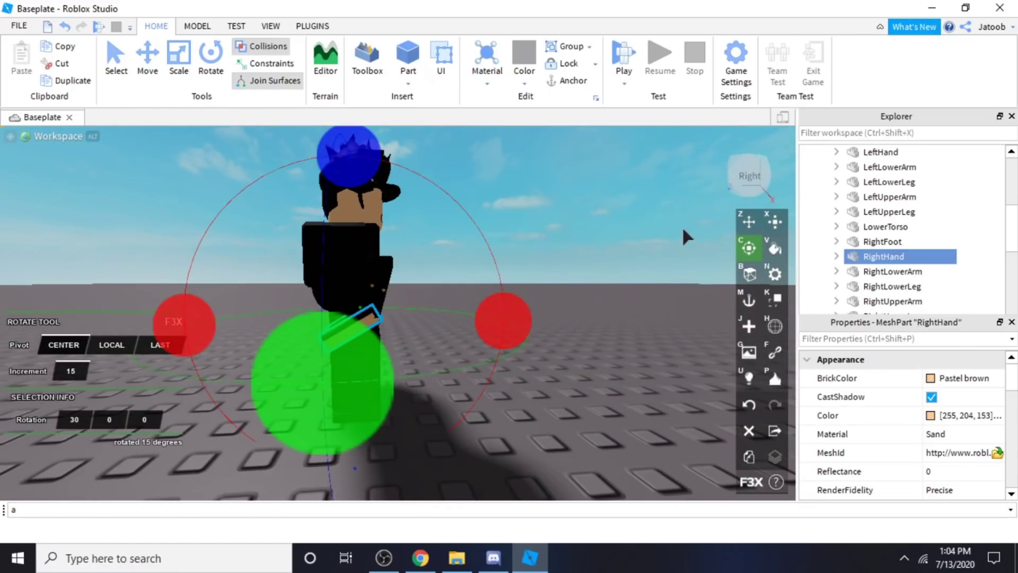
{"action": "left_click", "coordinate": [749, 222]}
{"action": "left_click_drag", "start_coordinate": [476, 304], "coordinate": [525, 287]}
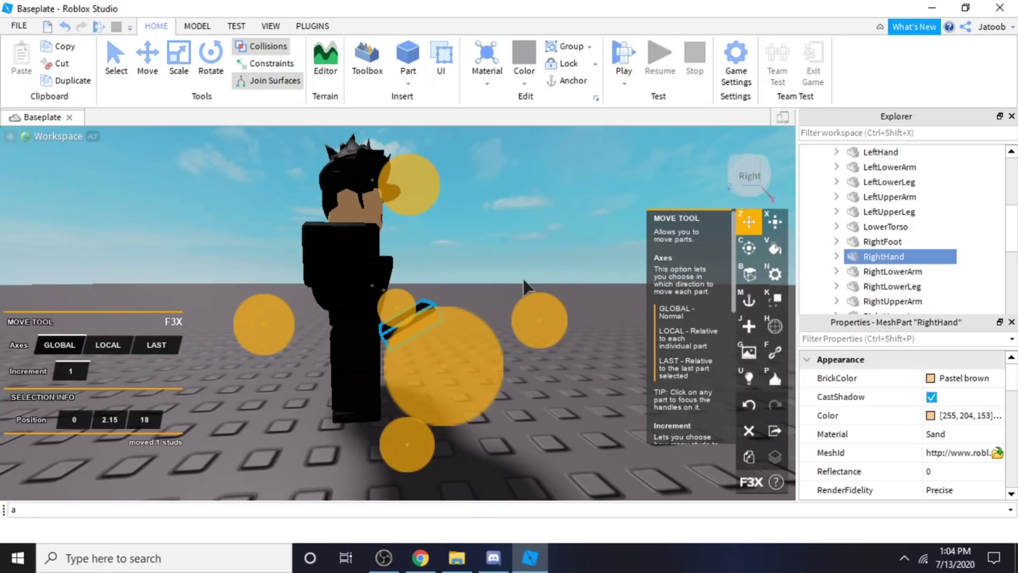
{"action": "left_click_drag", "start_coordinate": [411, 195], "coordinate": [387, 183]}
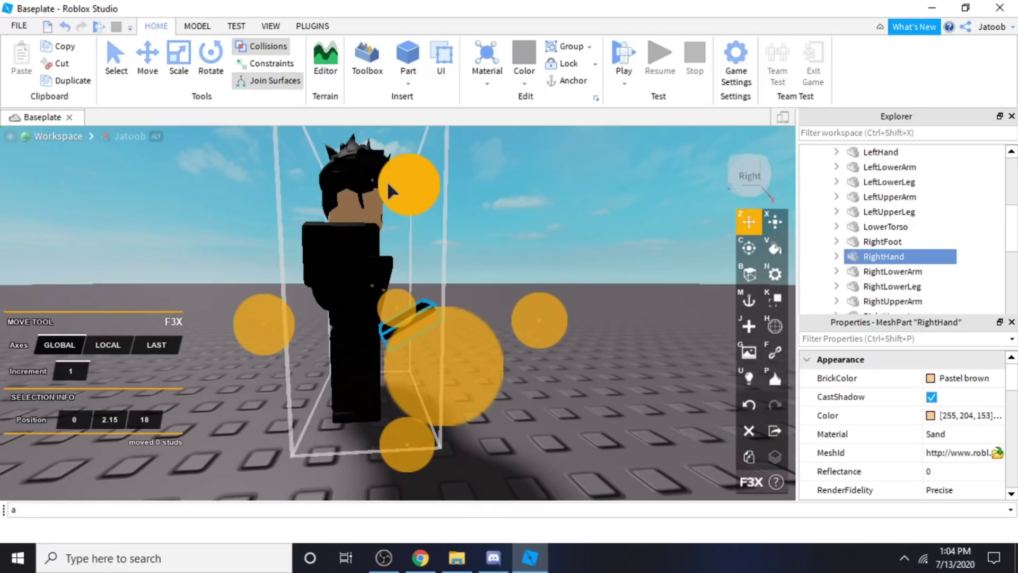
- Tilt the RightHand more steeply upward with the F3X Rotate tool and inspect the arm from the side
{"action": "left_click", "coordinate": [737, 246]}
{"action": "left_click_drag", "start_coordinate": [562, 269], "coordinate": [526, 205]}
{"action": "right_click_drag", "start_coordinate": [639, 362], "coordinate": [634, 358]}
{"action": "left_click", "coordinate": [648, 297]}
{"action": "right_click_drag", "start_coordinate": [648, 297], "coordinate": [645, 297]}
{"action": "key", "text": "a"}
{"action": "key", "text": "w"}
{"action": "scroll", "coordinate": [673, 260], "scroll_direction": "down", "scroll_amount": 3}
- Try to move the whole character model with the F3X Move tool using global axes
{"action": "left_click", "coordinate": [749, 221]}
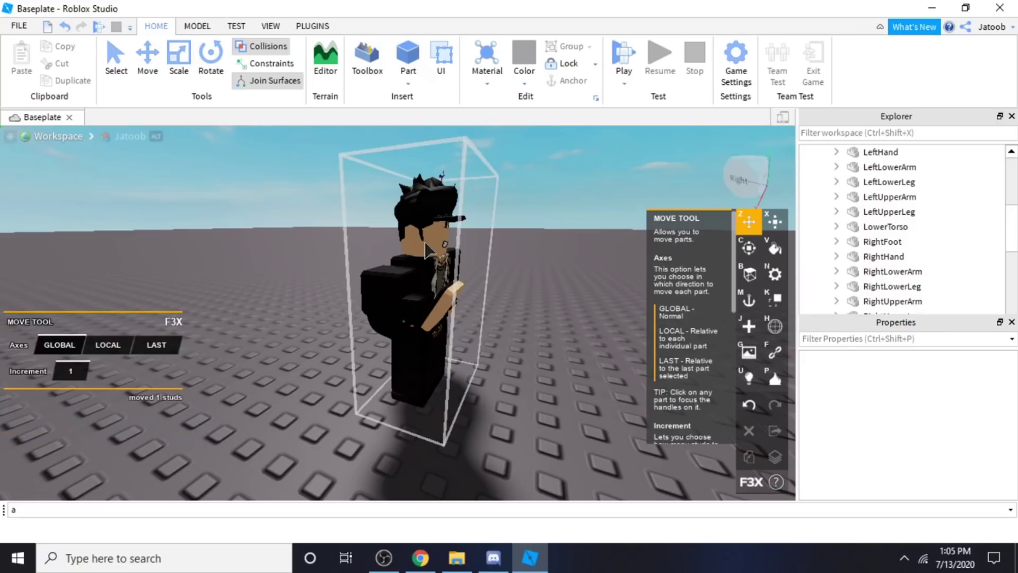
{"action": "left_click", "coordinate": [457, 307]}
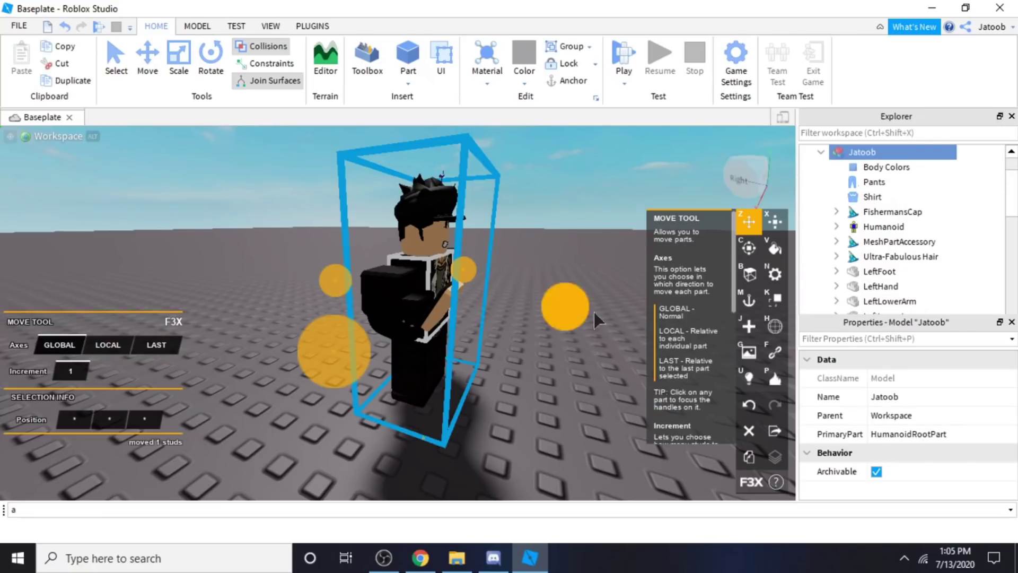
{"action": "left_click_drag", "start_coordinate": [550, 299], "coordinate": [555, 323]}
{"action": "mouse_move", "coordinate": [570, 339]}
{"action": "right_mouse_down"}
{"action": "mouse_move", "coordinate": [584, 339]}
{"action": "mouse_move", "coordinate": [552, 352]}
{"action": "mouse_move", "coordinate": [576, 329]}
{"action": "right_mouse_up"}
{"action": "left_click", "coordinate": [585, 339]}
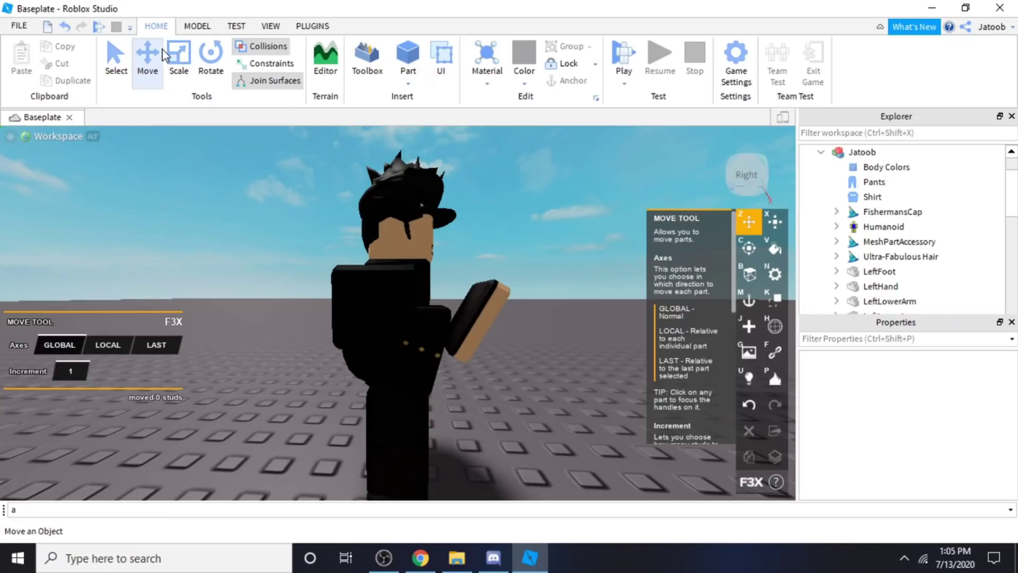
- Select the whole character model for the standard Studio Move tool
{"action": "left_click", "coordinate": [840, 153]}
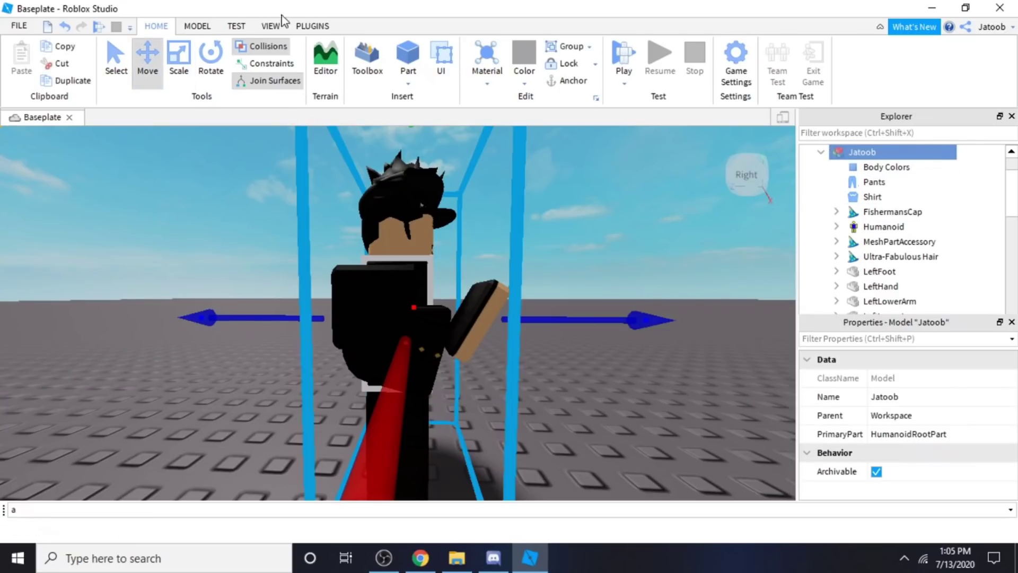